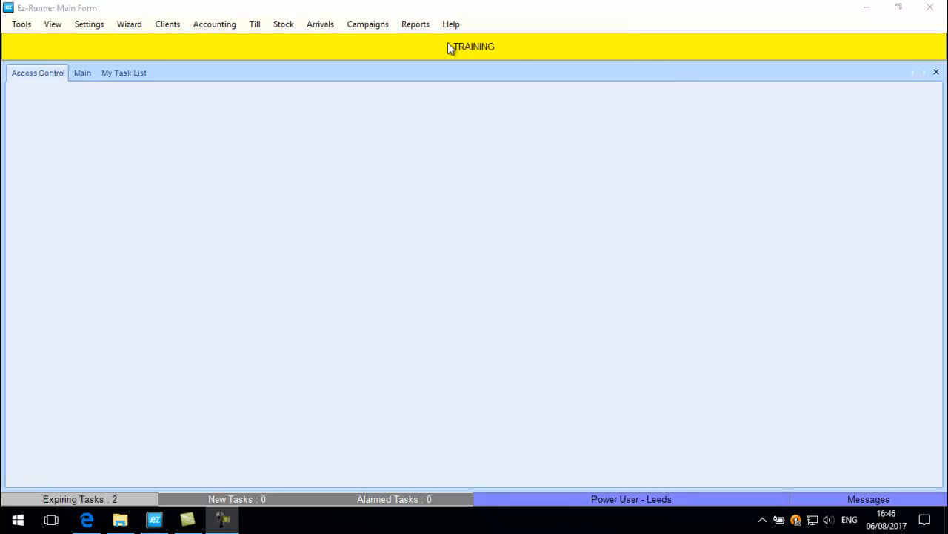
Start the Campaign Wizard, choose to create a new campaign from scratch and continue to its details
left_click(378, 26)
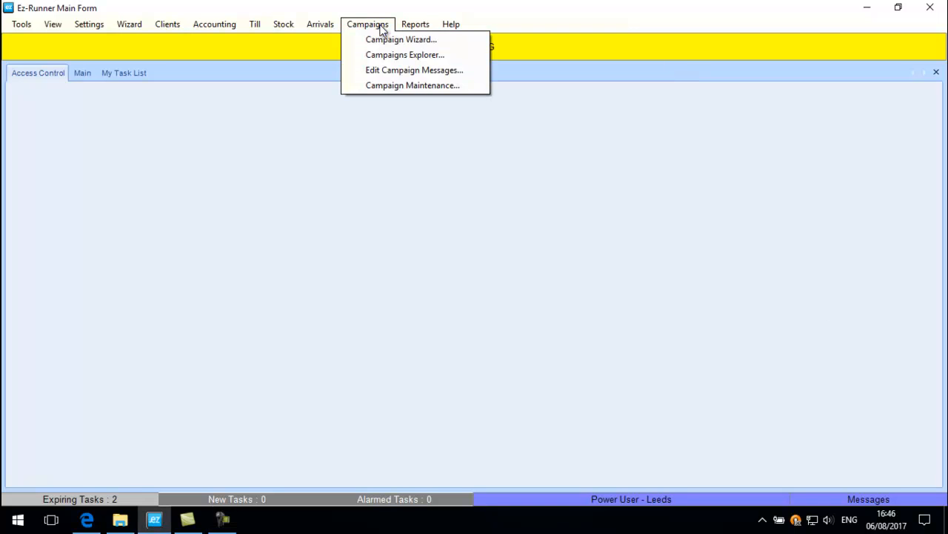
left_click(468, 42)
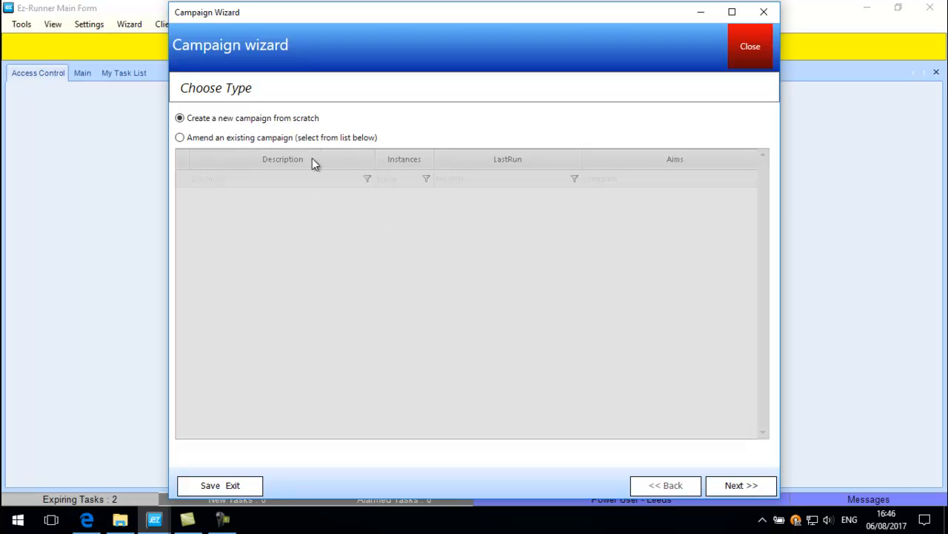
left_click(274, 139)
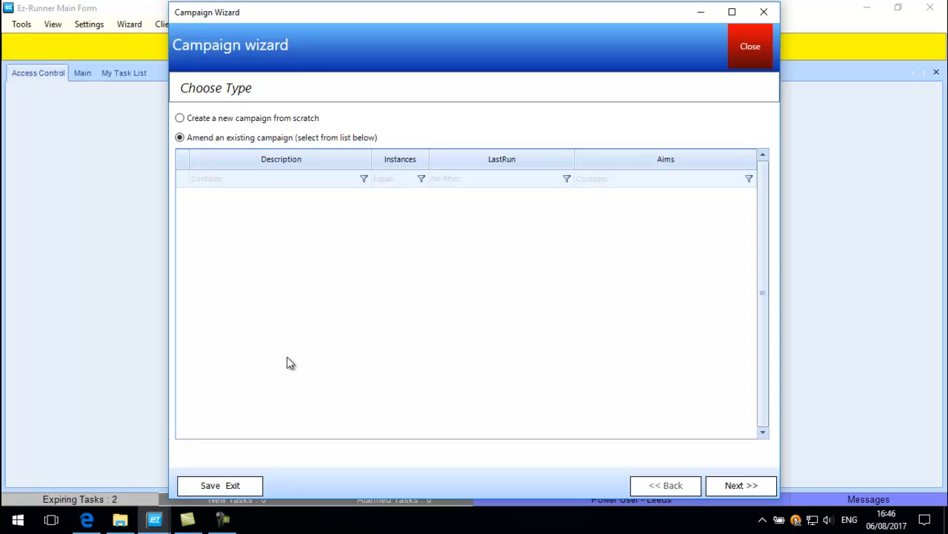
left_click(286, 120)
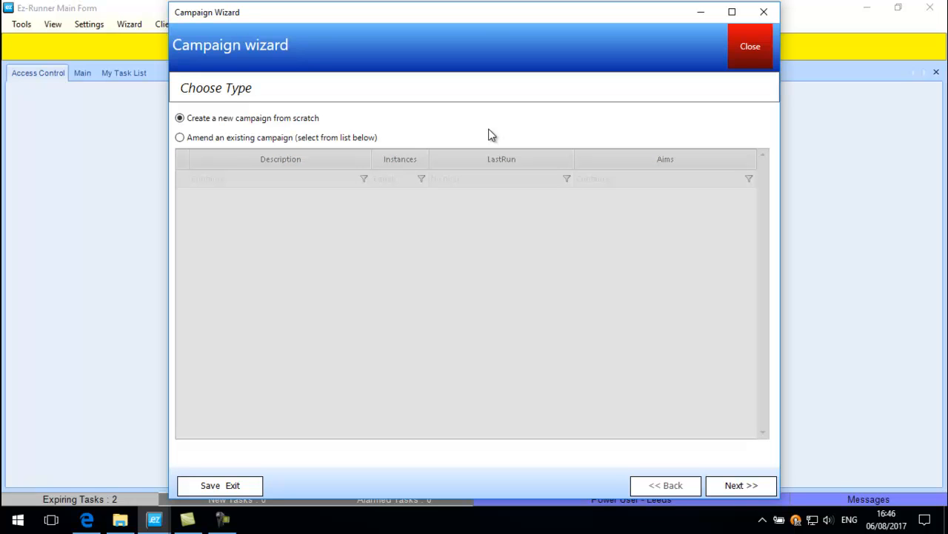
left_click(738, 489)
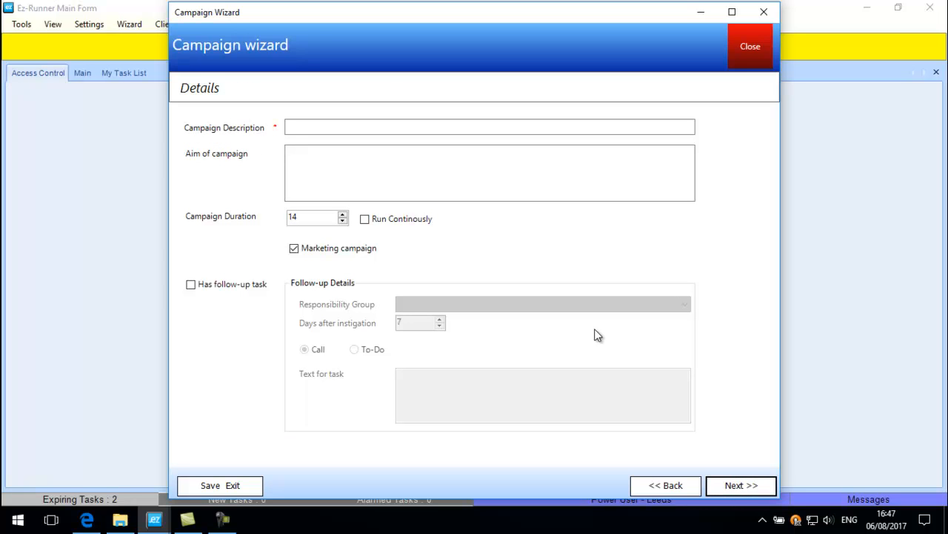
Enter "August Newsletter" as the campaign description and "August newsletter - Sent to all live members" as its aim
left_click(333, 126)
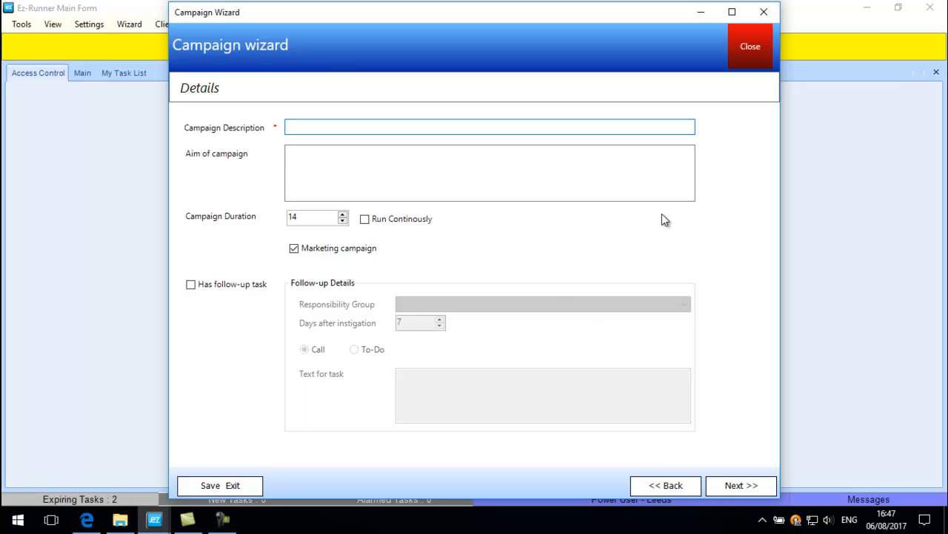
type("August Newsletter")
left_click(399, 162)
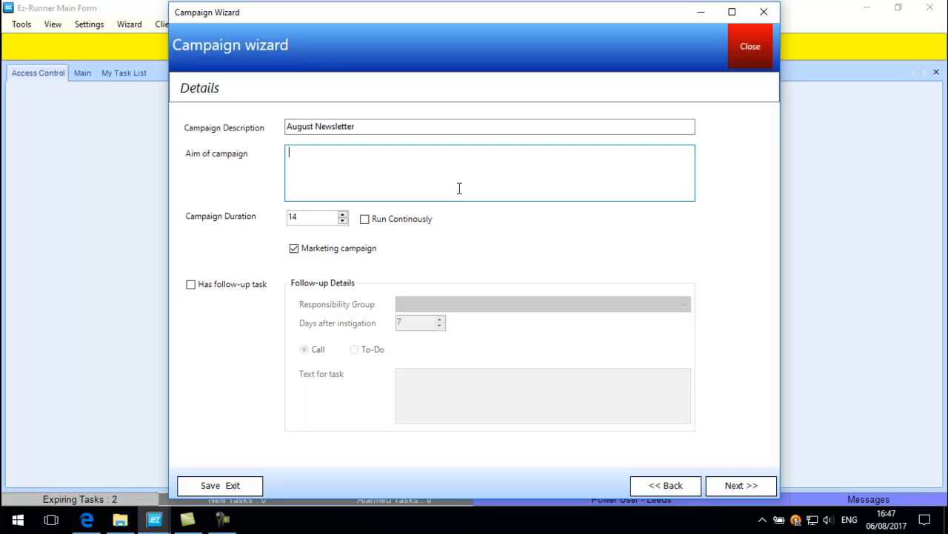
type("August newsletter - Sent")
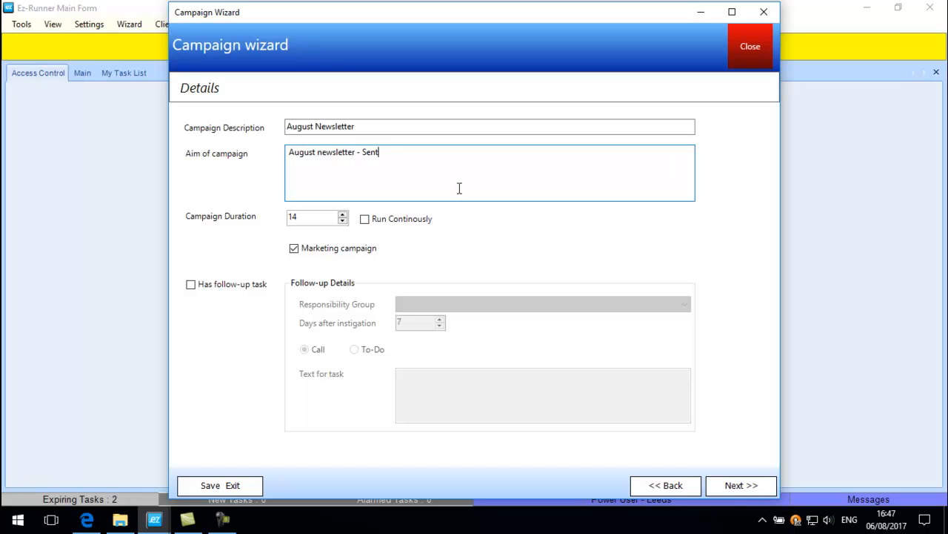
type(" to all live members")
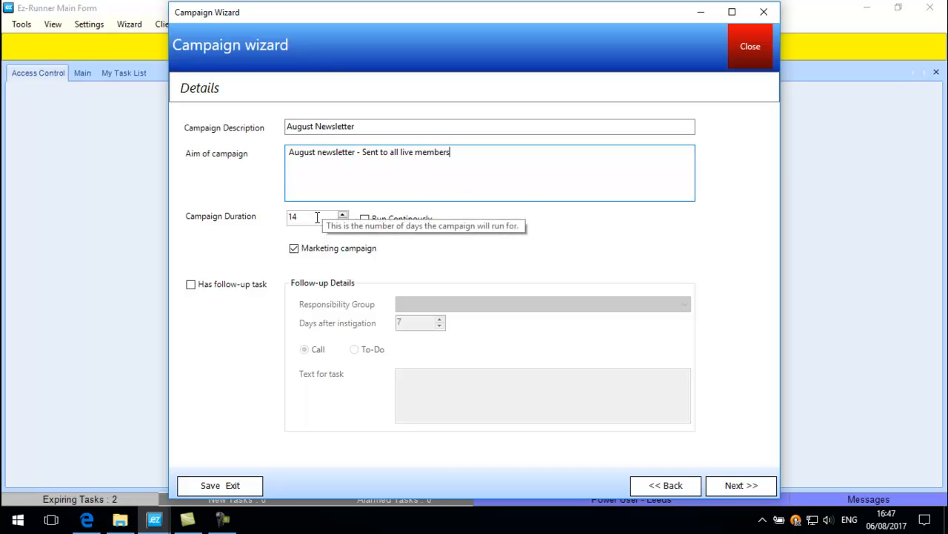
Set the campaign duration to 10 days, with continuous running and the follow-up task switched off
left_click(319, 218)
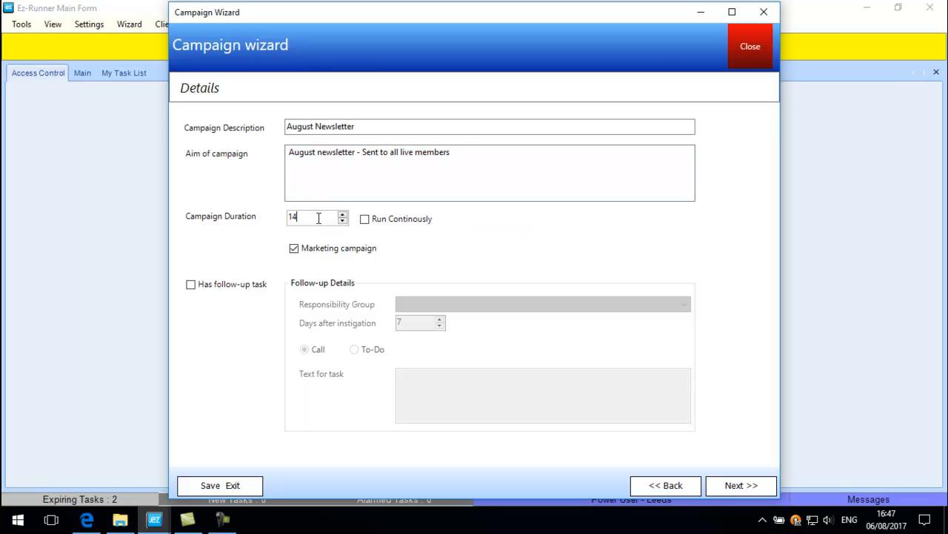
key("BackSpace")
type("2")
left_click(375, 220)
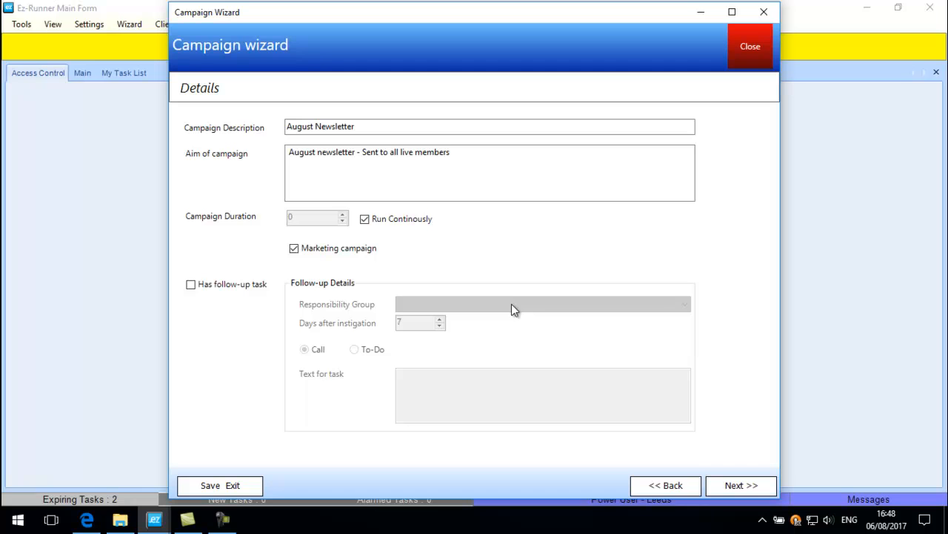
left_click(380, 223)
left_click_drag(311, 220, 269, 213)
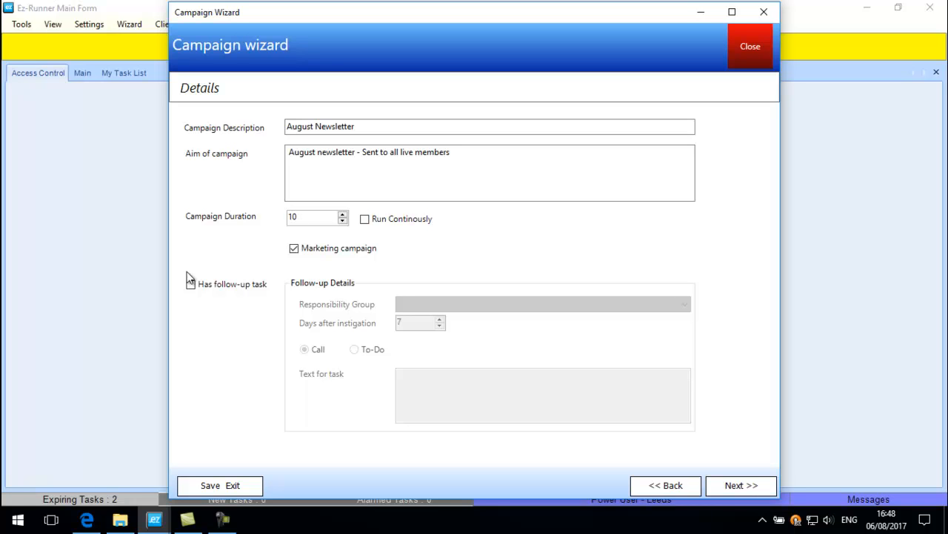
left_click(210, 288)
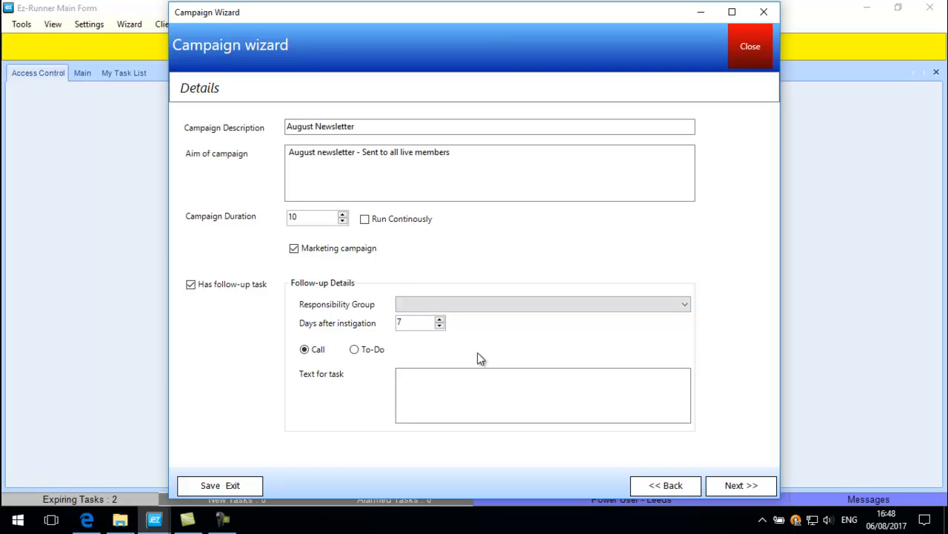
left_click(232, 290)
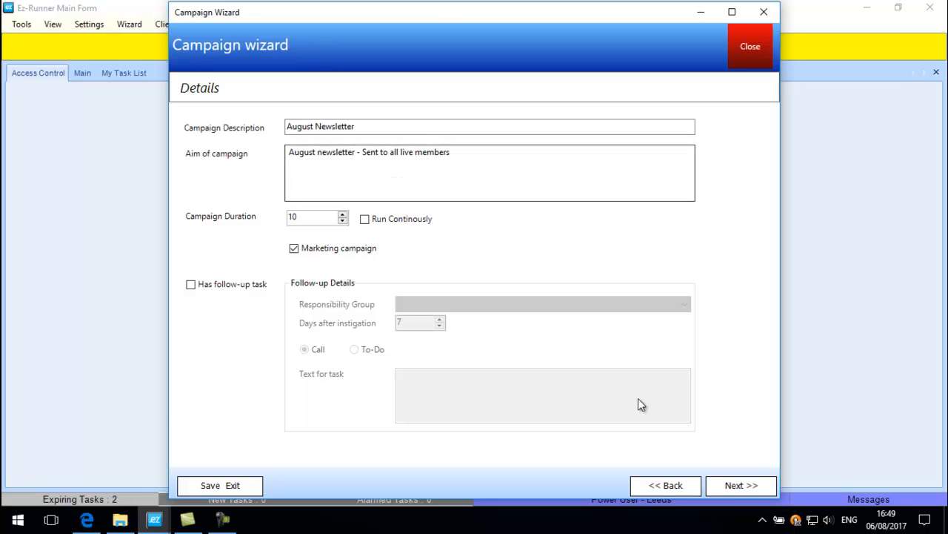
Continue with the Campaign Roket Member Search (E-Mail) as the audience source and preview its members
left_click(745, 485)
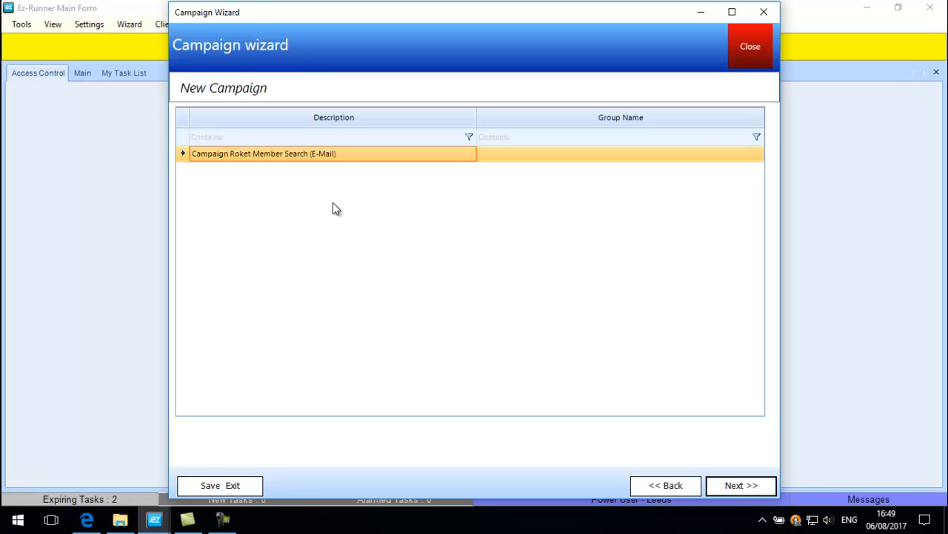
left_click(730, 485)
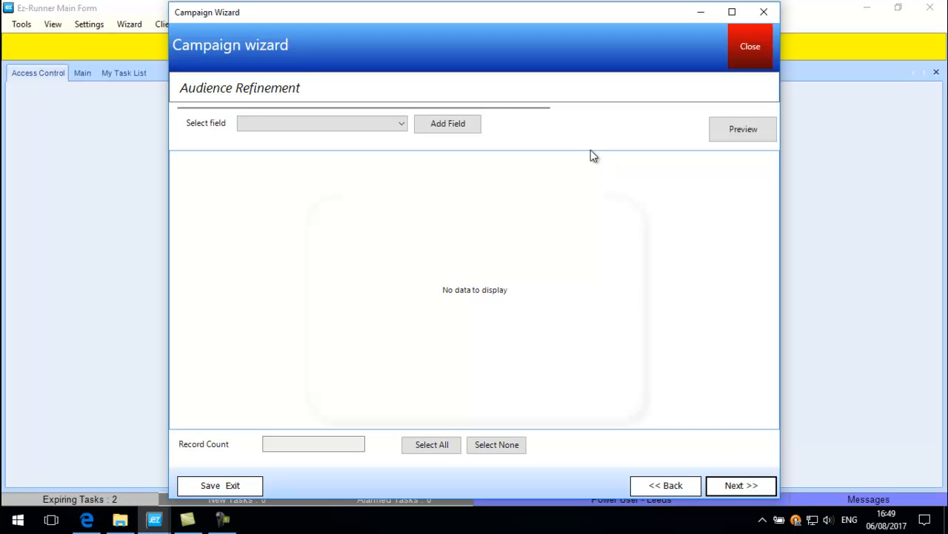
left_click(744, 128)
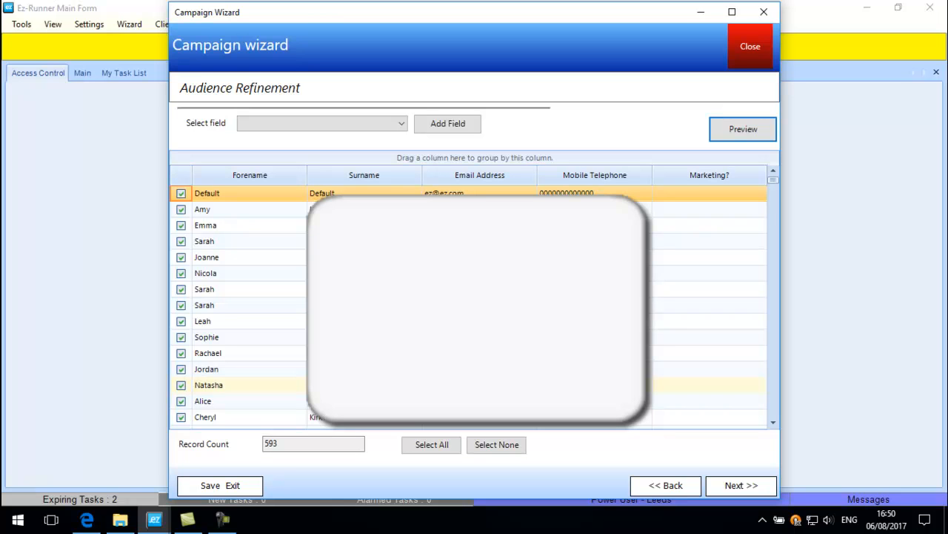
Refine the audience with a Member's Profile condition that includes only Adult Member, and preview the matching records
left_click(344, 127)
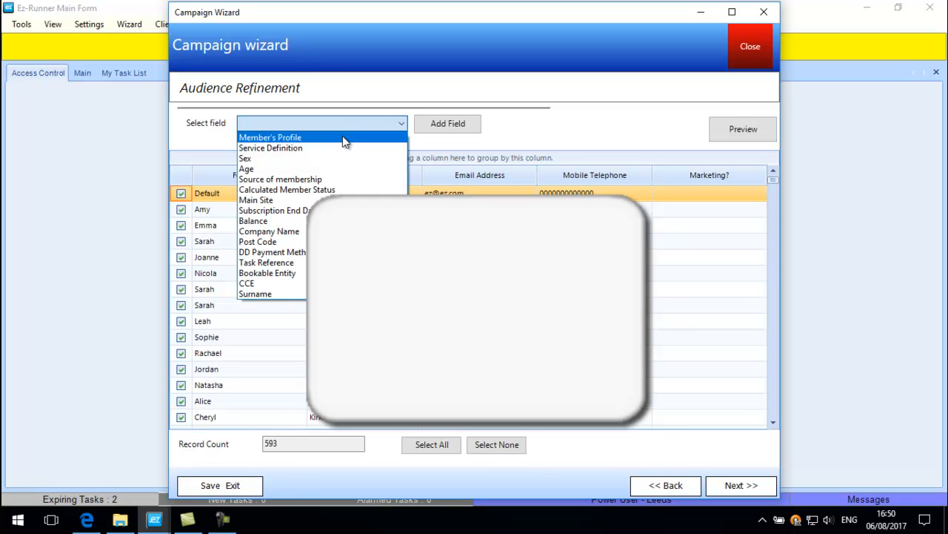
left_click(342, 137)
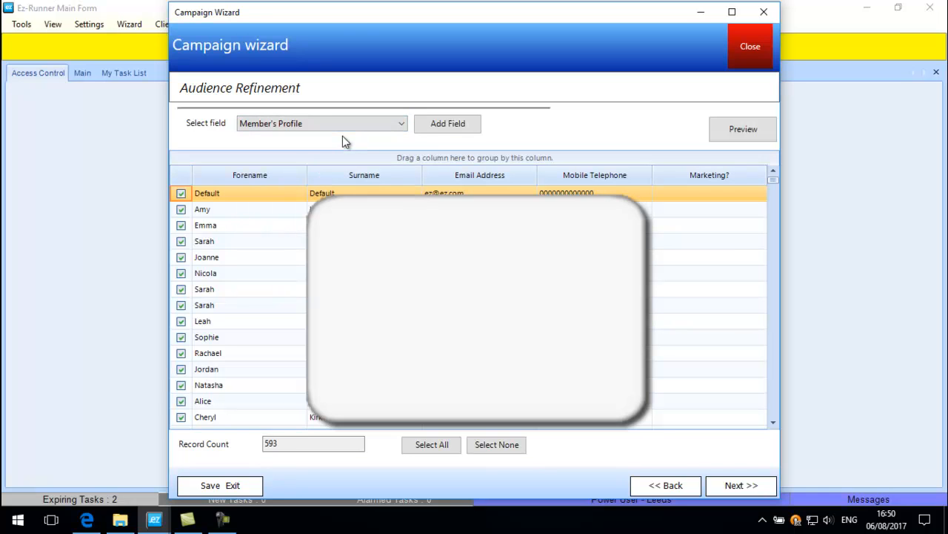
left_click(448, 125)
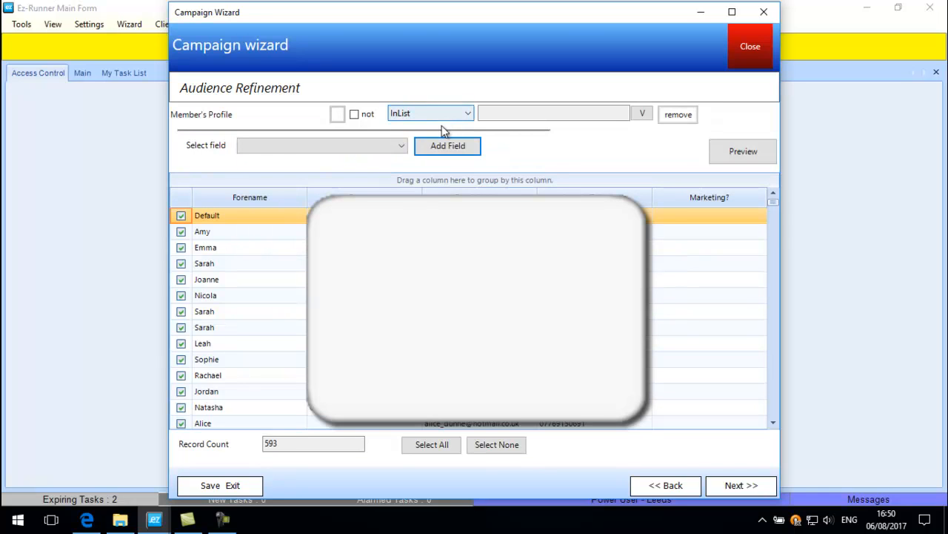
left_click(642, 113)
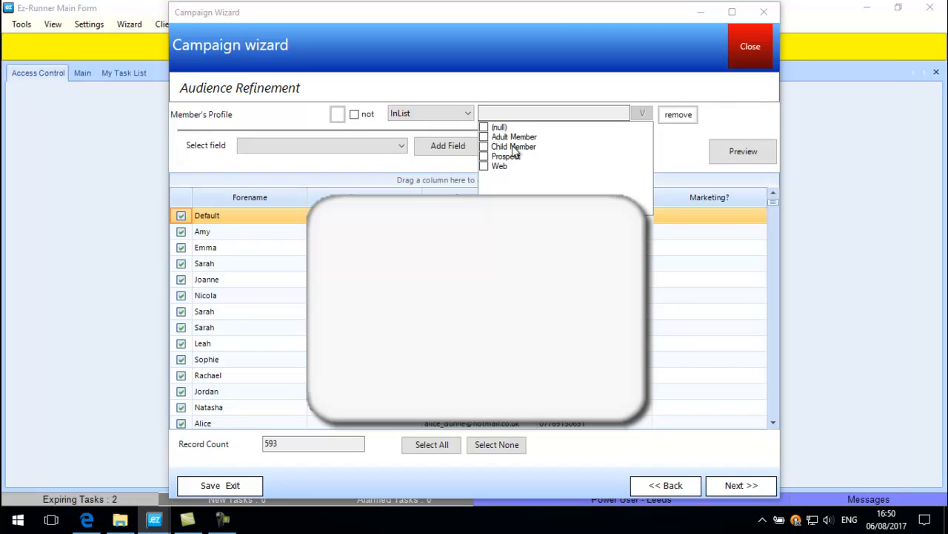
left_click(485, 138)
left_click(680, 154)
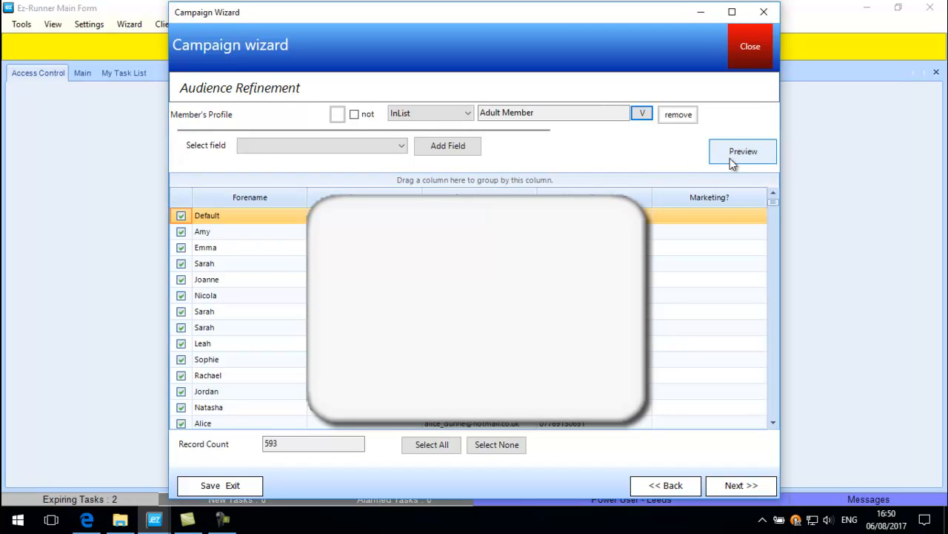
left_click(730, 158)
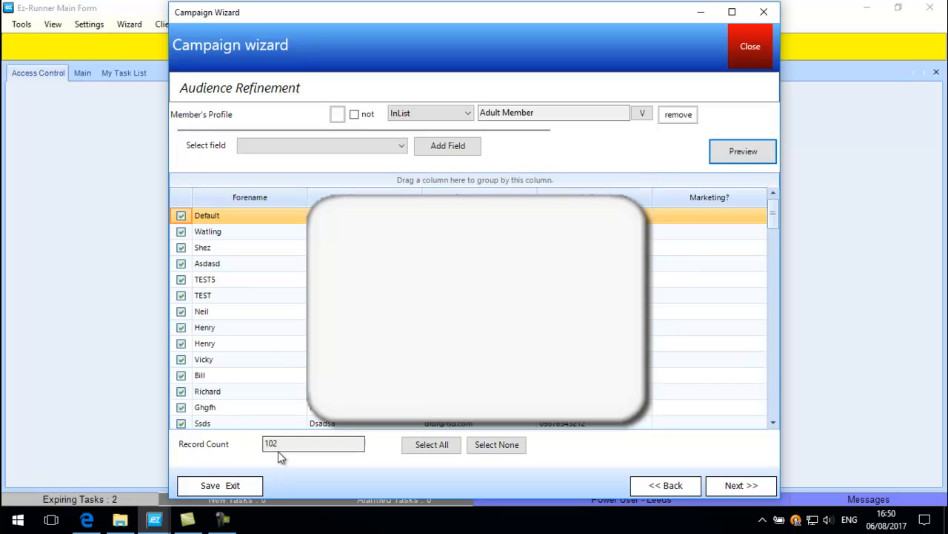
Try refining the audience with an Age condition of GreaterThan 35, preview it, and remove the condition
left_click(362, 147)
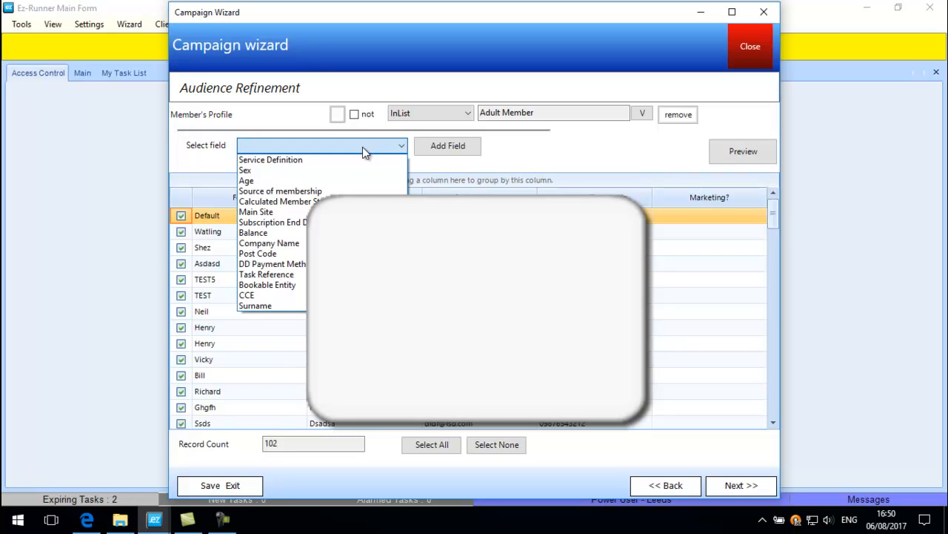
left_click(344, 181)
left_click(444, 146)
left_click(449, 138)
left_click(443, 180)
left_click(527, 135)
type("305")
key("BackSpace")
key("BackSpace")
type("5")
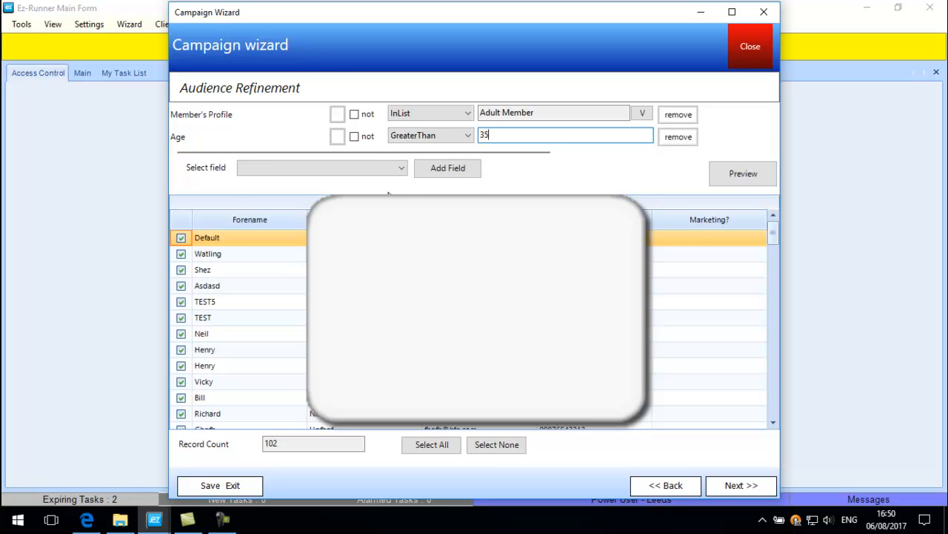
left_click(759, 175)
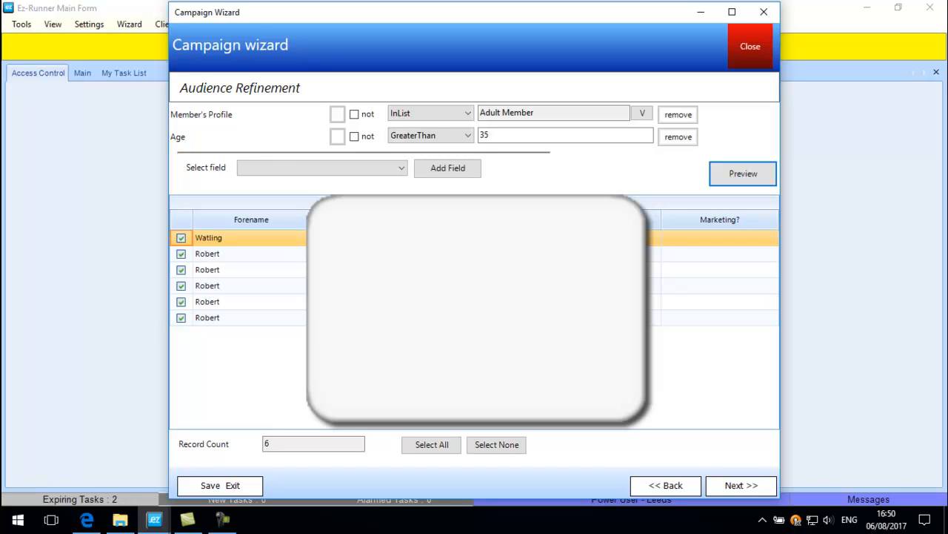
left_click(673, 137)
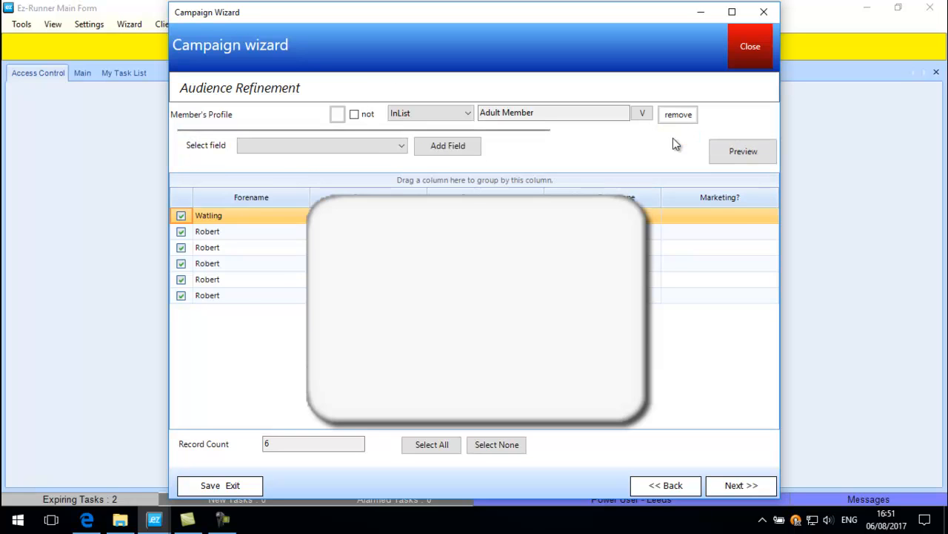
Try adding a Bookable Entity condition covering Fun Time Party for 10 to 14 Guests, and remove the condition
left_click(400, 147)
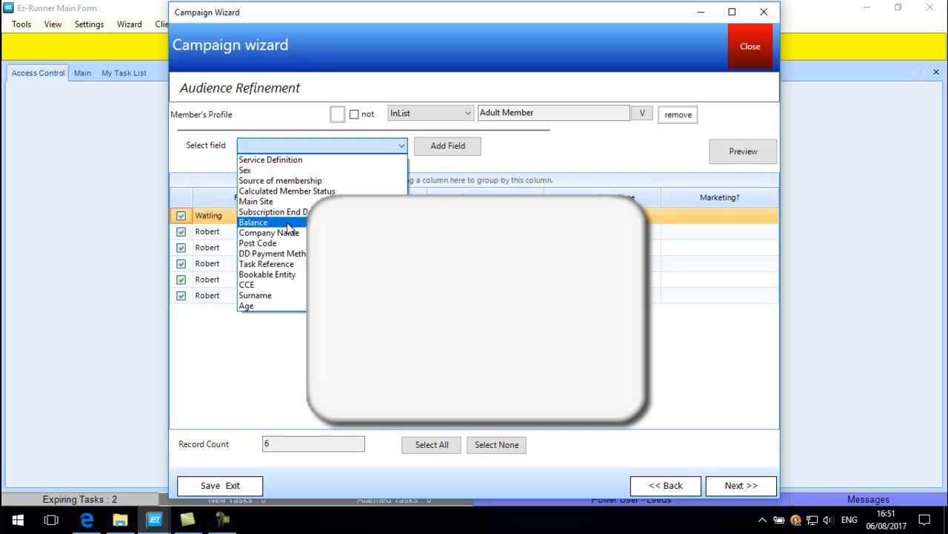
left_click(288, 275)
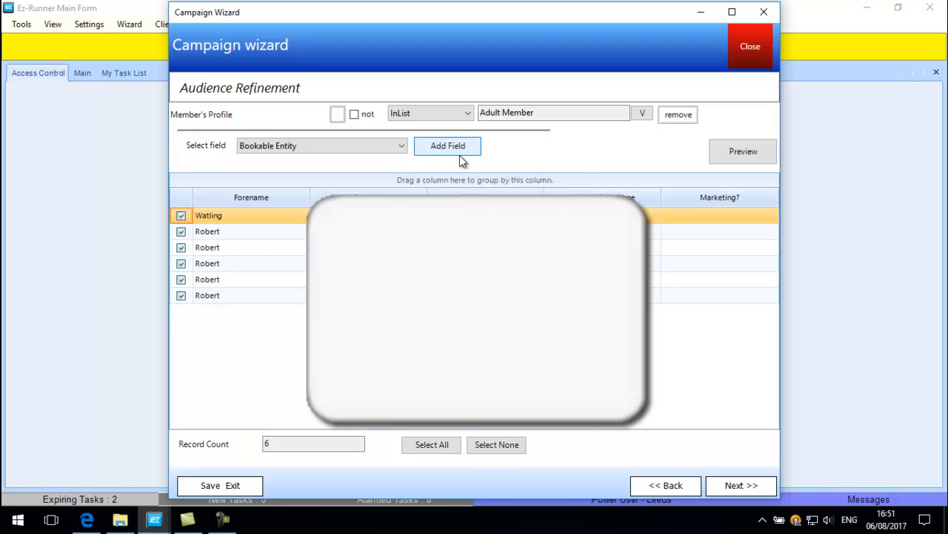
left_click(456, 154)
left_click(642, 136)
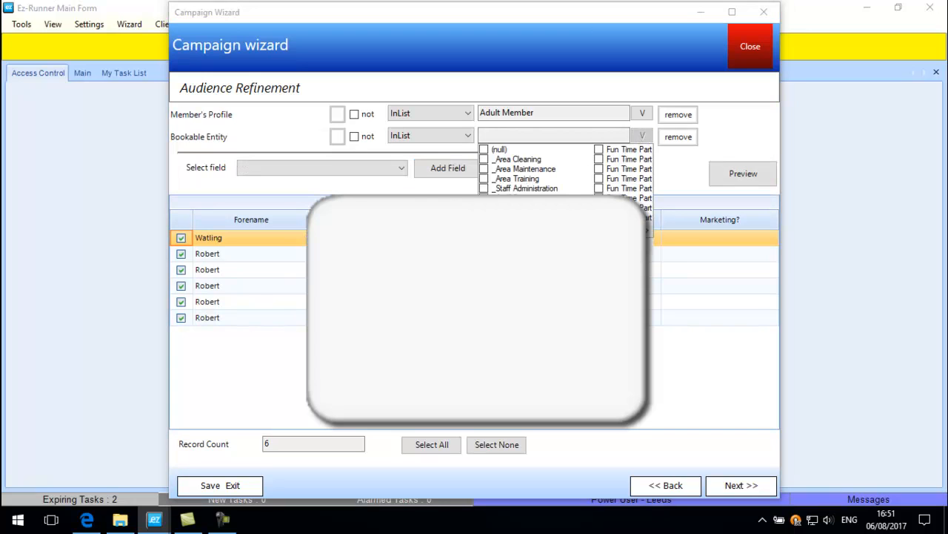
scroll(522, 178, "down", 3)
left_click(484, 149)
left_click(484, 158)
left_click(484, 168)
left_click(484, 178)
left_click(484, 188)
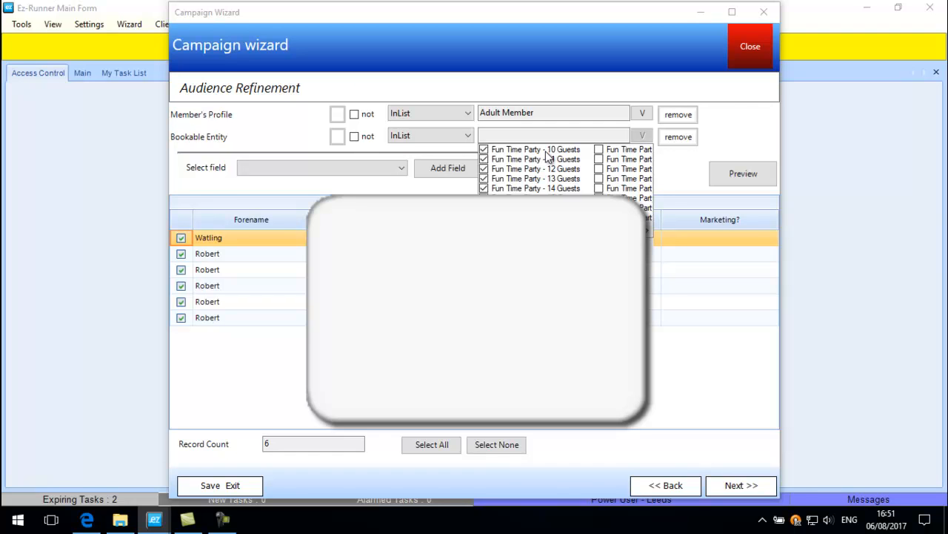
left_click(671, 159)
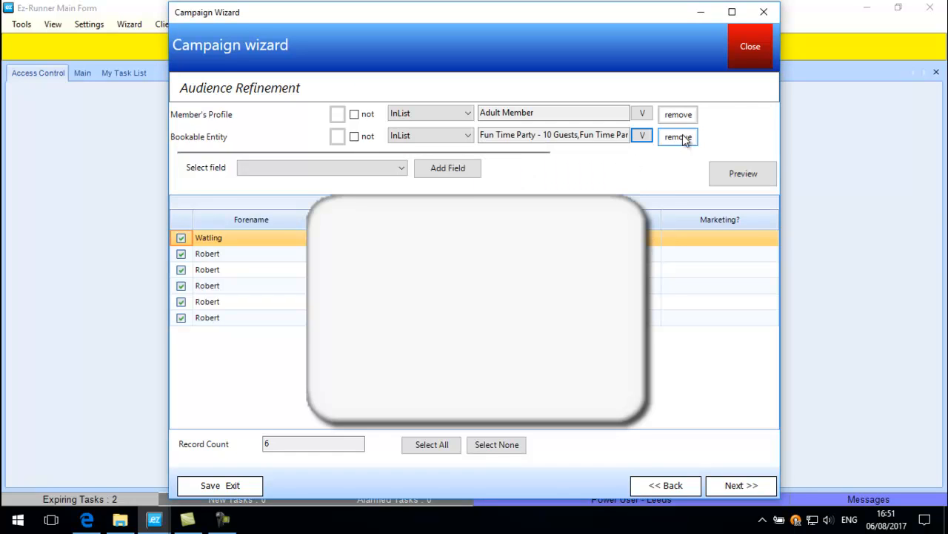
left_click(678, 137)
Preview the audience filtered to Adult Member only, and set the campaign goal's Target Type to (none)
left_click(727, 155)
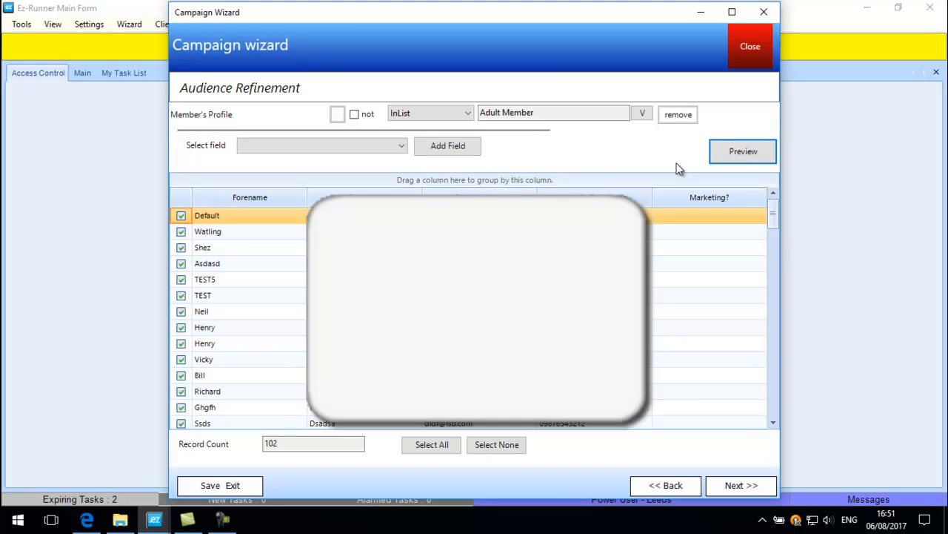
left_click(746, 486)
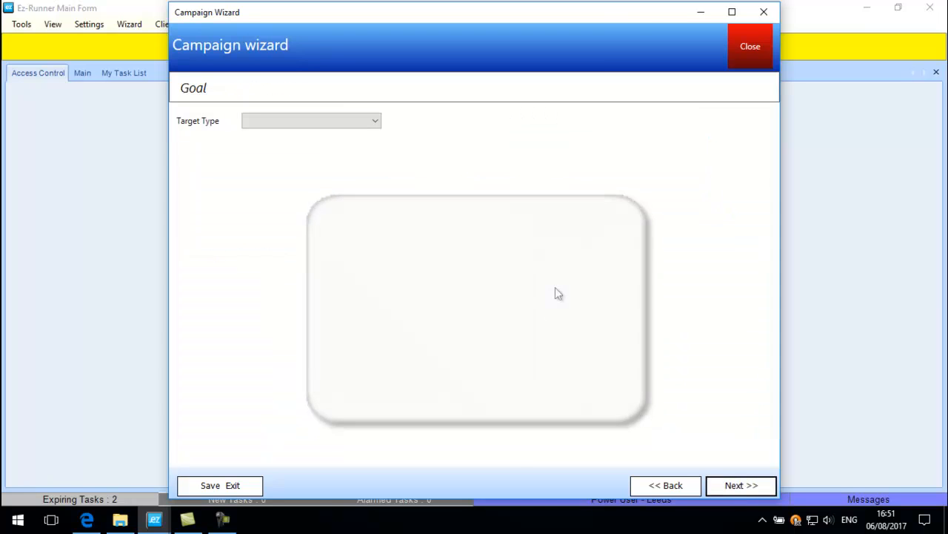
left_click(367, 121)
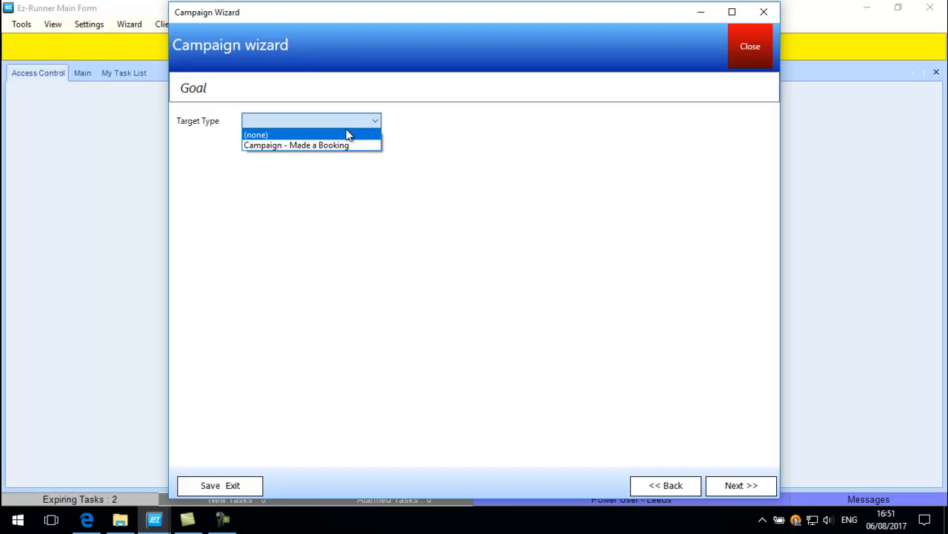
left_click(320, 134)
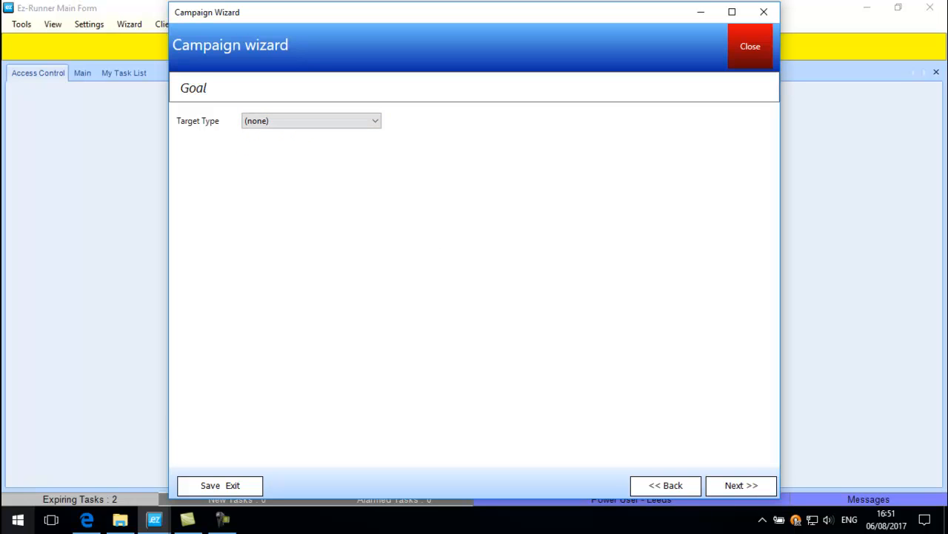
Try a Campaign - Made a Booking goal with Fun Time Party entities for 10 to 25 Guests selected as the Bookable Entity
left_click(314, 121)
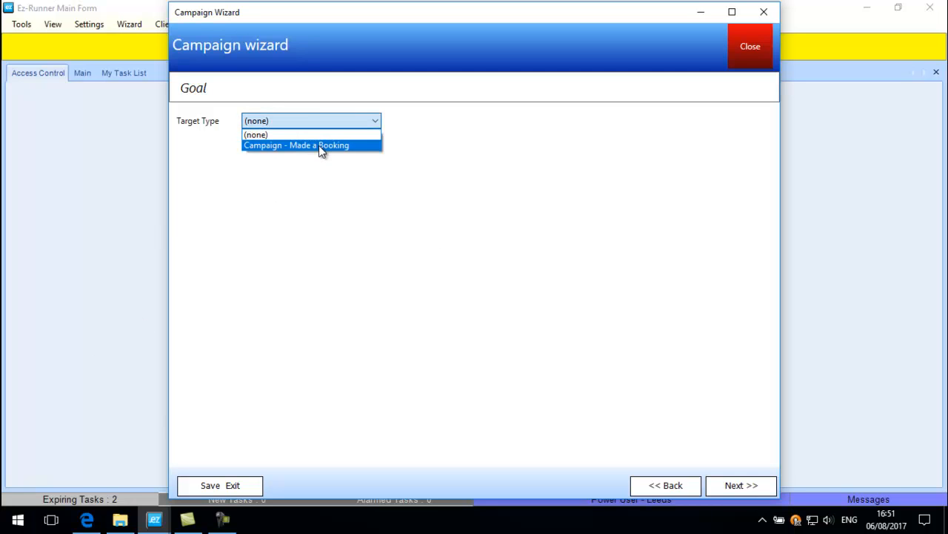
left_click(317, 146)
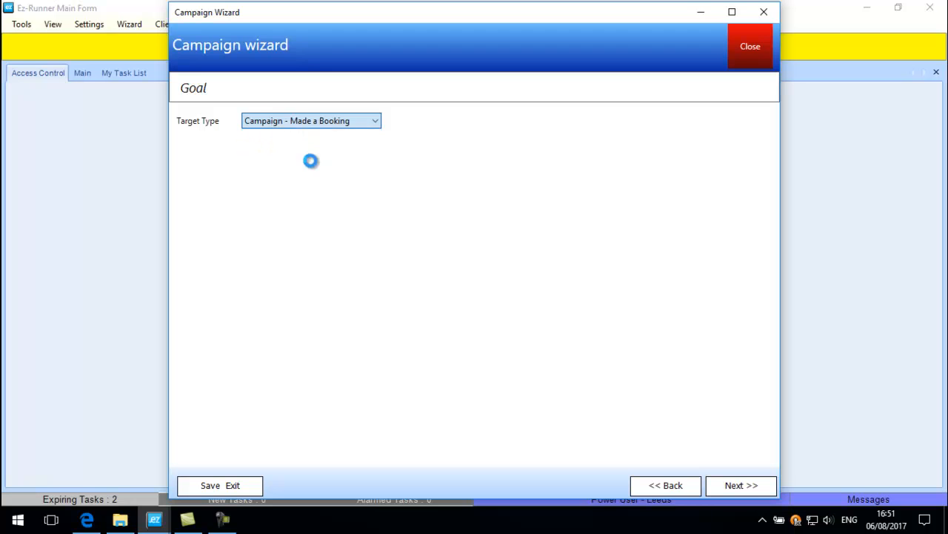
left_click(704, 159)
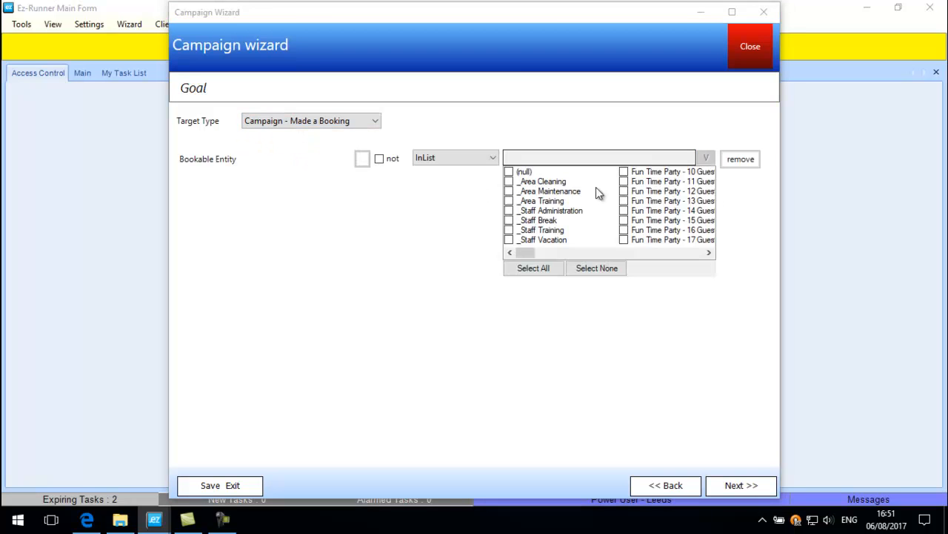
left_click(617, 252)
left_click(624, 171)
left_click(624, 180)
left_click(624, 191)
left_click(624, 200)
left_click(624, 210)
left_click(624, 220)
left_click(624, 230)
left_click(624, 239)
left_click(509, 171)
left_click(508, 181)
left_click(508, 190)
left_click(508, 200)
left_click(508, 210)
left_click(509, 220)
left_click(508, 230)
left_click(509, 239)
left_click(626, 251)
left_click(646, 251)
left_click(665, 251)
left_click(673, 251)
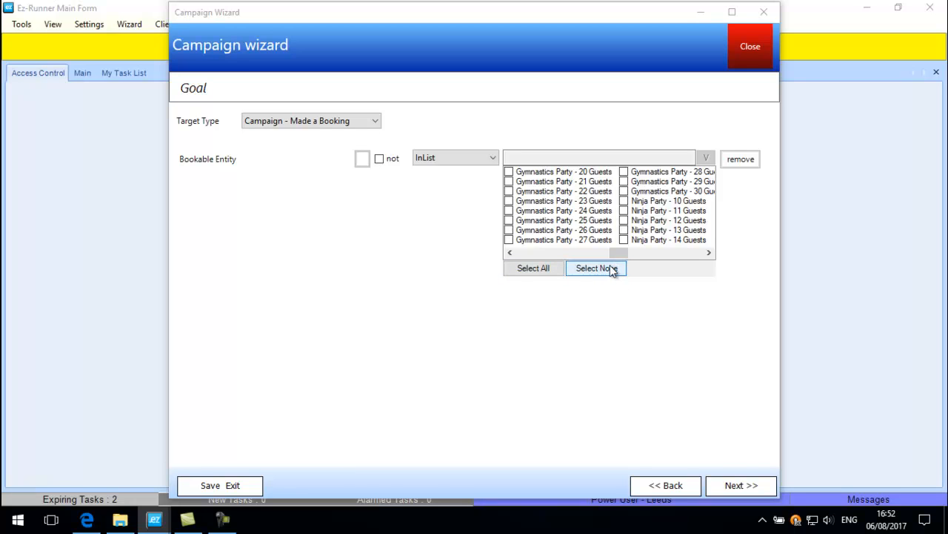
left_click(566, 270)
left_click_drag(615, 252, 542, 249)
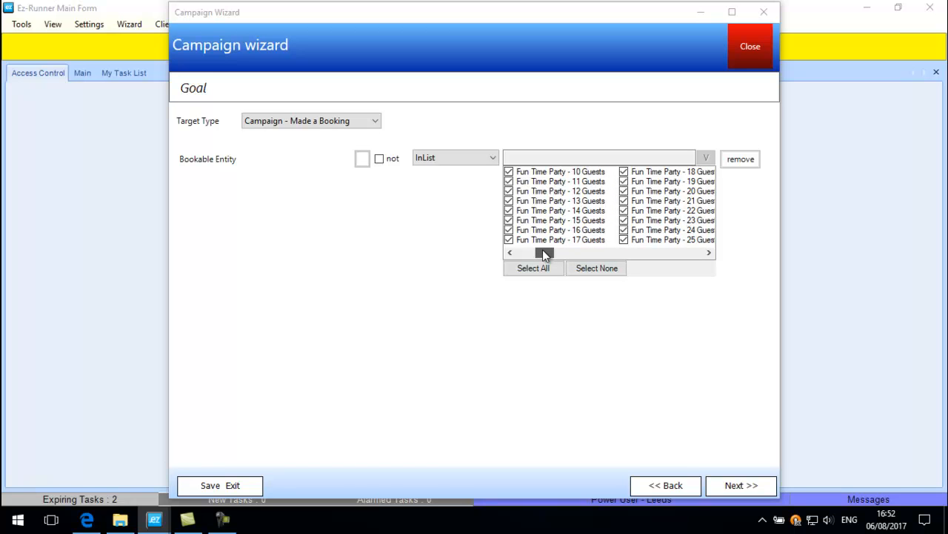
Remove the Bookable Entity condition from the goal and reset the Target Type to (none)
left_click(472, 211)
left_click(741, 159)
left_click(354, 121)
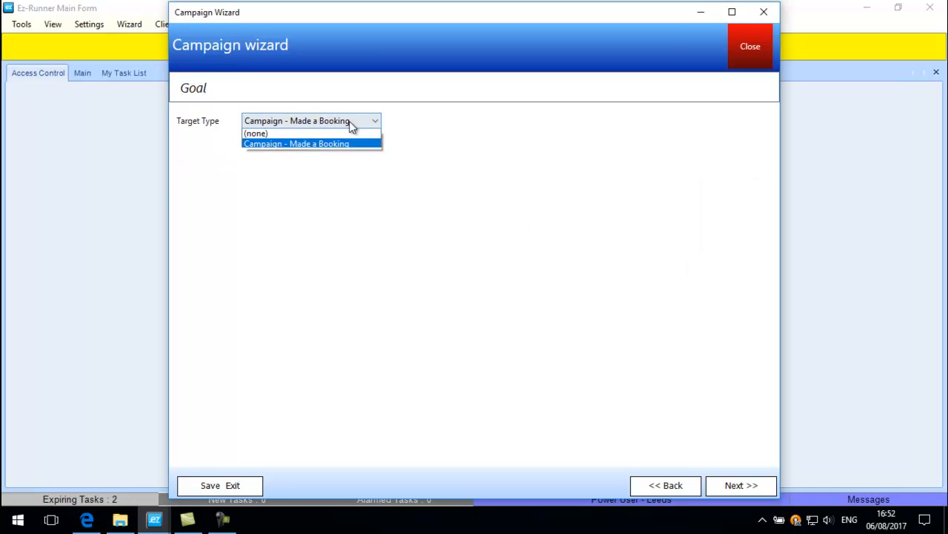
left_click(299, 135)
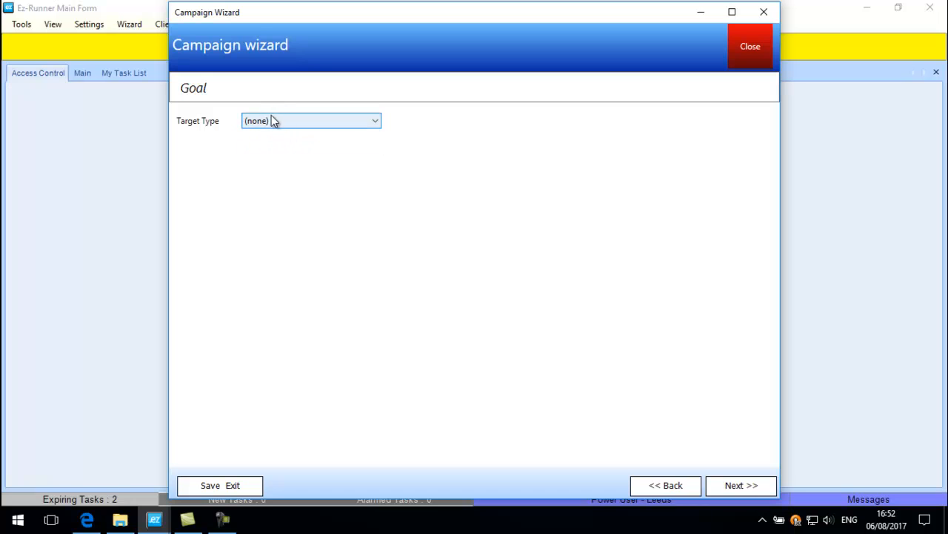
Continue to Communication Rules and add a communication named Newsletter August with the subject "Great Offers this Month!"
left_click(738, 483)
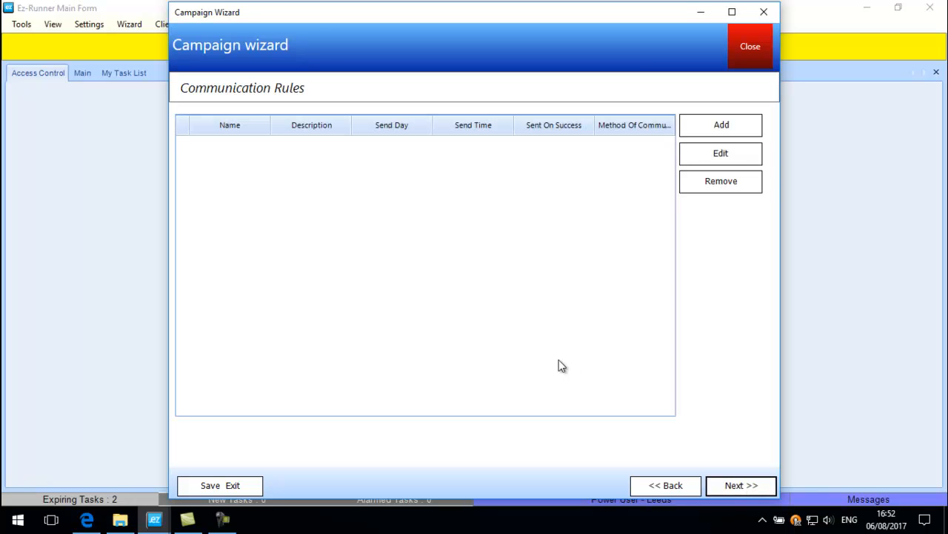
left_click(706, 126)
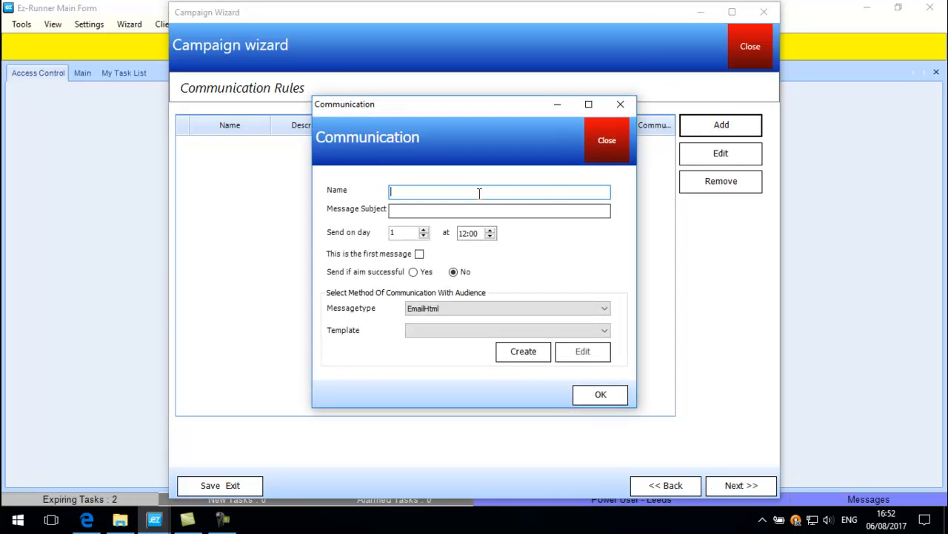
type("Newslette")
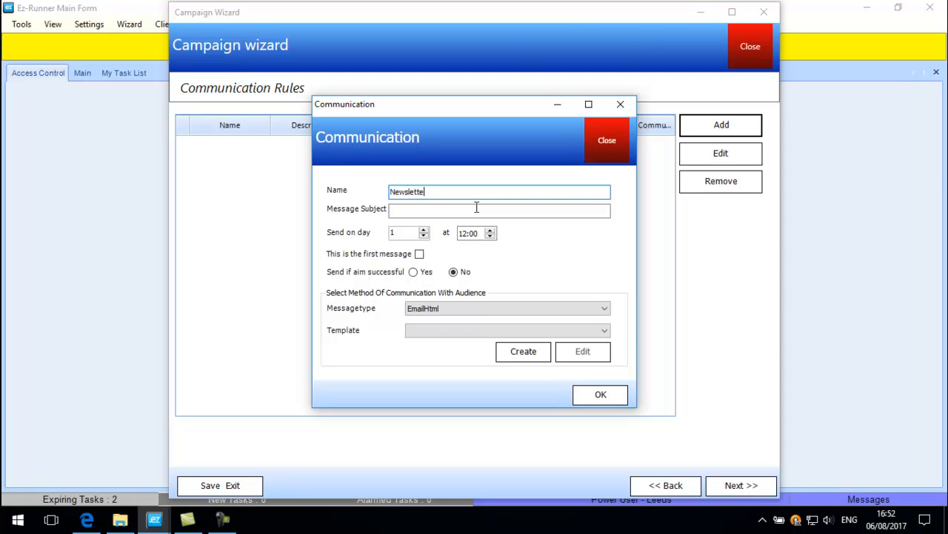
type("August")
left_click(492, 207)
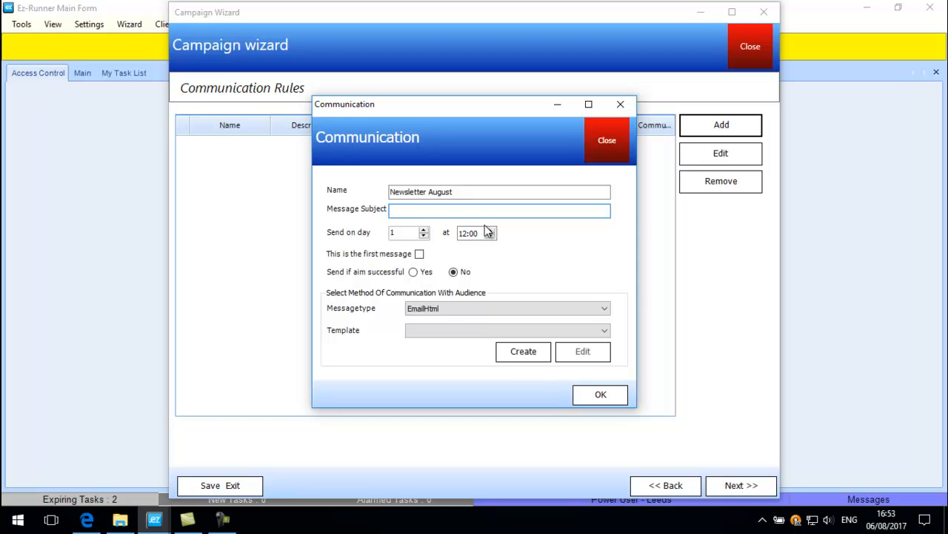
type("Great Offers this Month!")
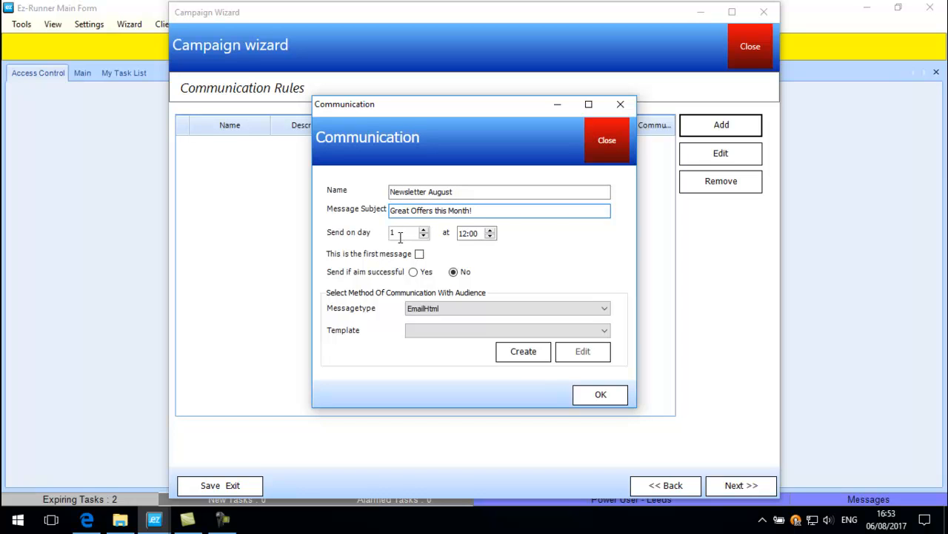
Set the Newsletter August send time to 10:00, check the calendar dates, and mark it as the first message
double_click(490, 236)
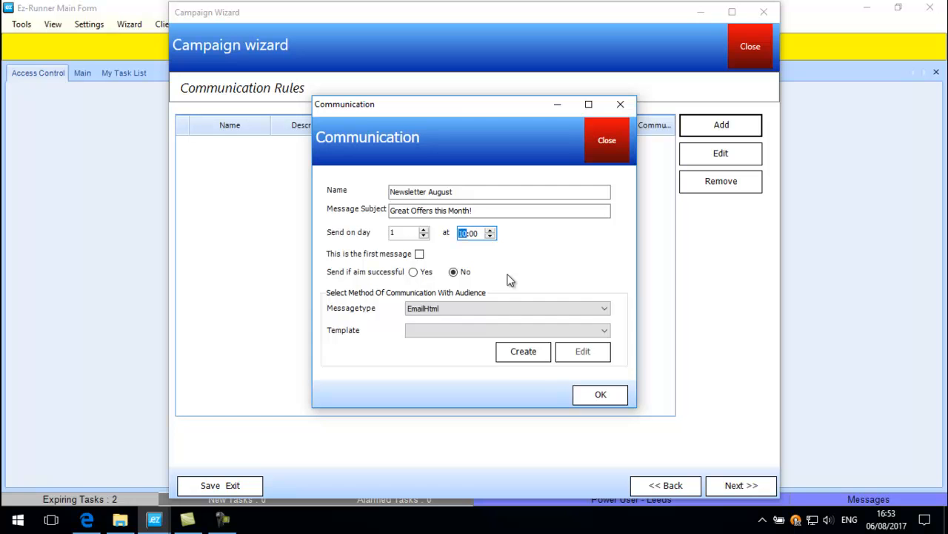
left_click(881, 523)
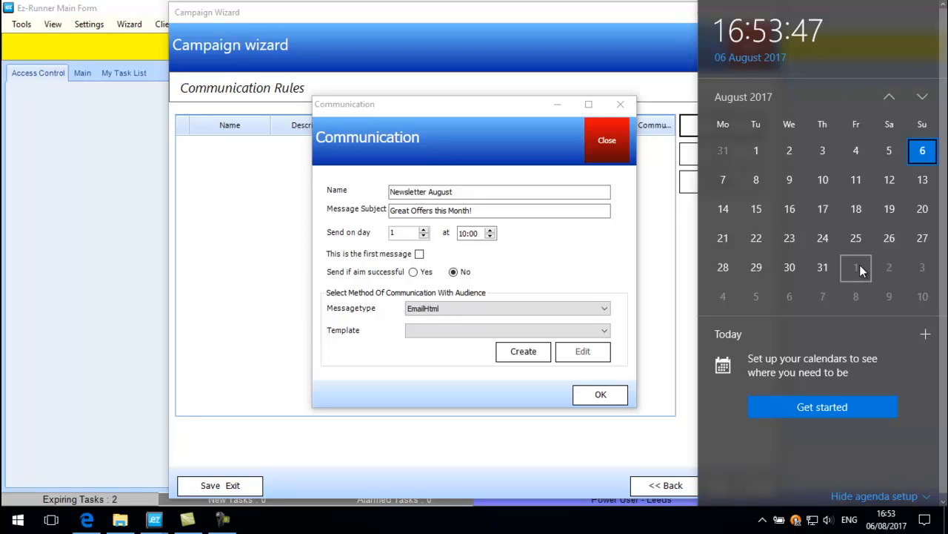
left_click(592, 259)
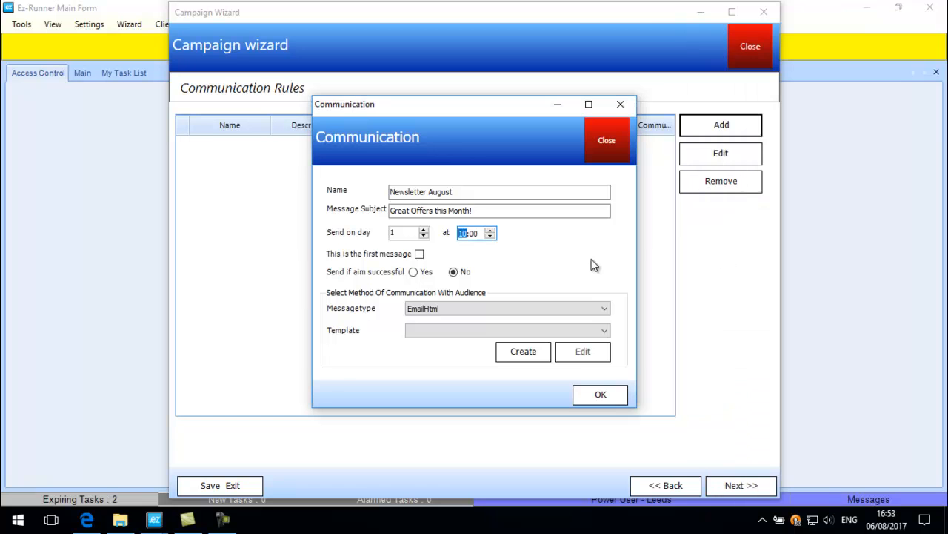
left_click(469, 237)
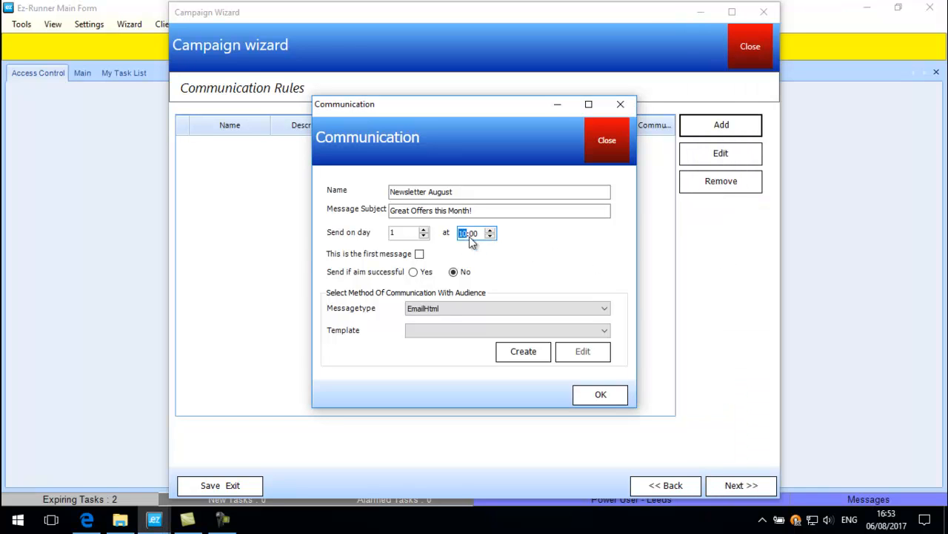
left_click(419, 254)
Use the EmailHtml message type with the Newsletter template and save the Newsletter August communication
left_click(502, 308)
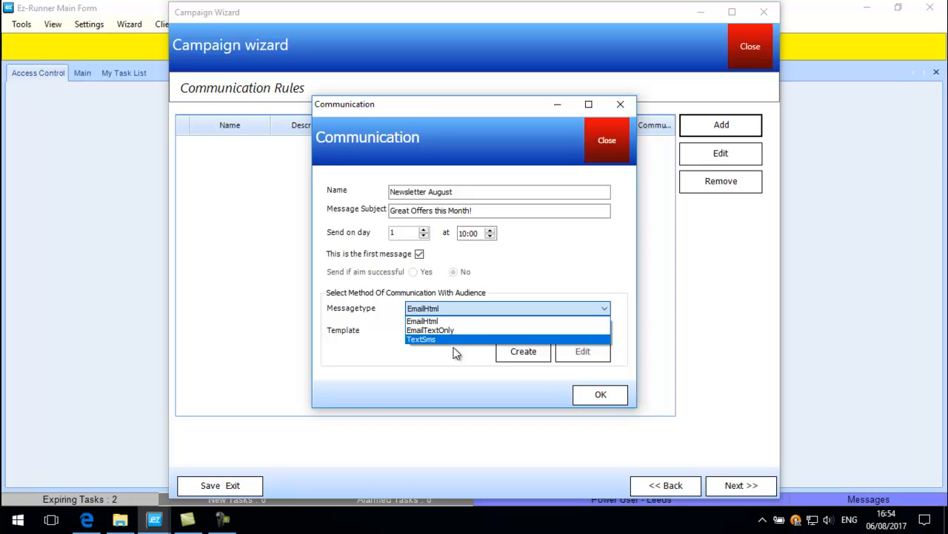
left_click(437, 321)
left_click(449, 330)
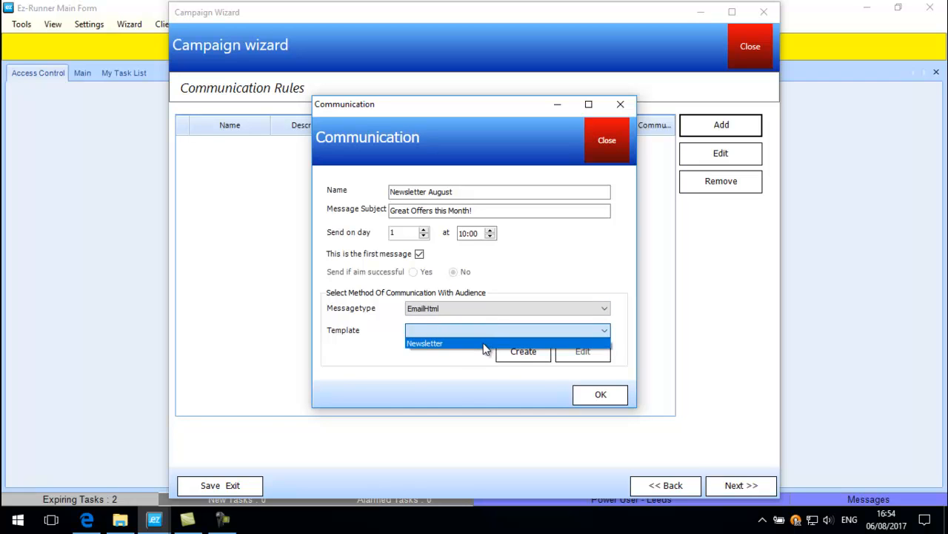
left_click(483, 343)
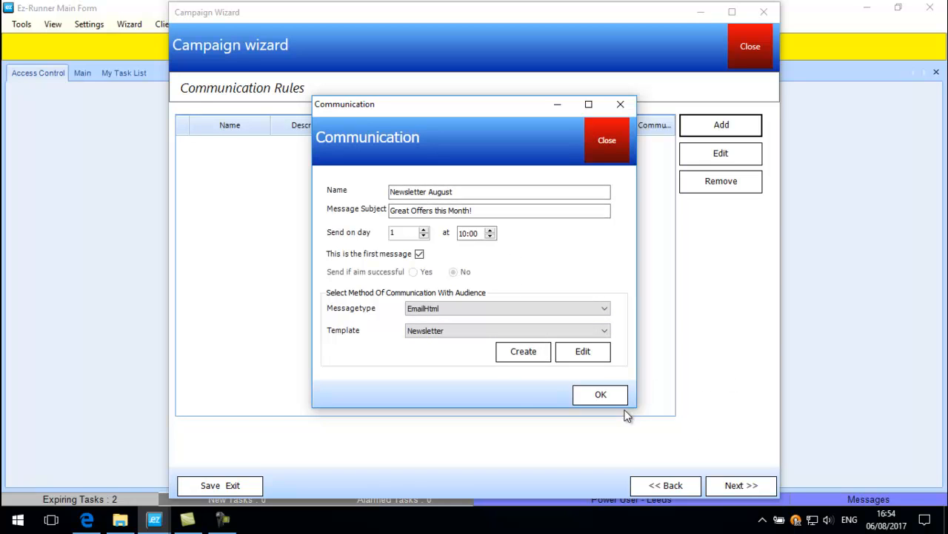
left_click(601, 395)
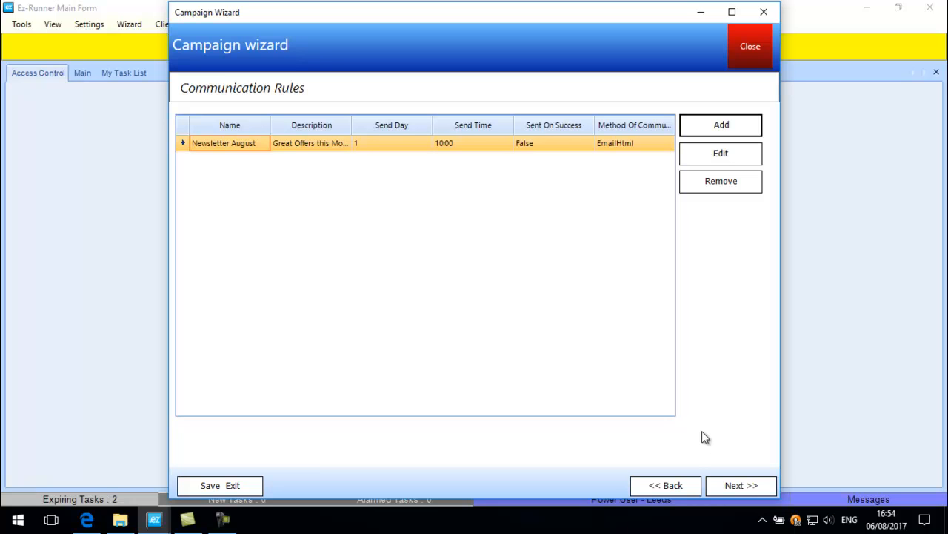
Add another communication named Second Email with the message subject "Thank you for booking"
left_click(708, 126)
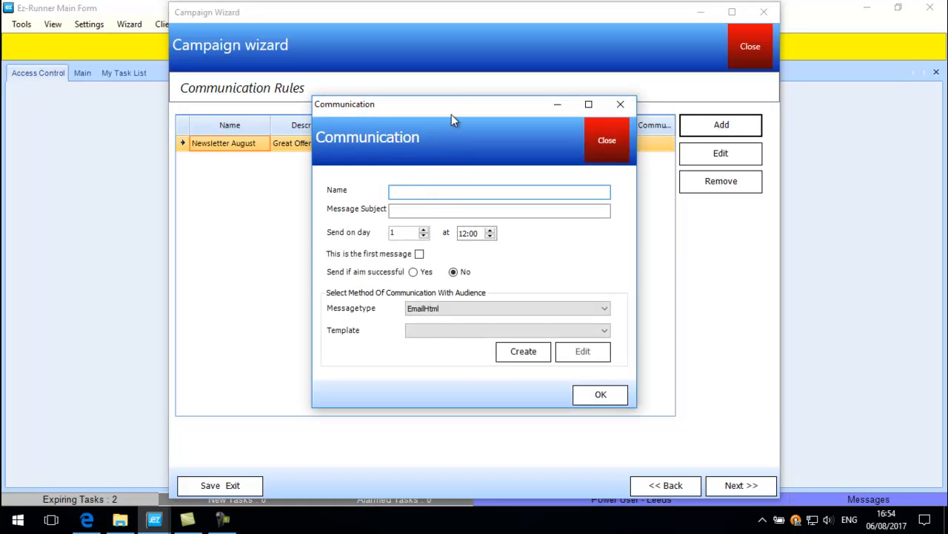
left_click_drag(464, 100, 467, 155)
type("Second Email")
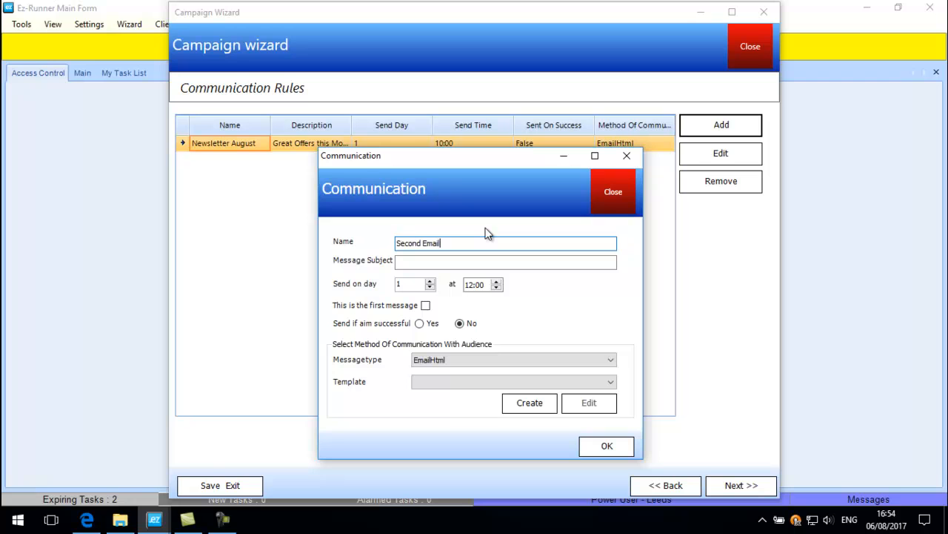
left_click(445, 261)
type("Thank")
key("BackSpace")
key("BackSpace")
type("ank you for booking")
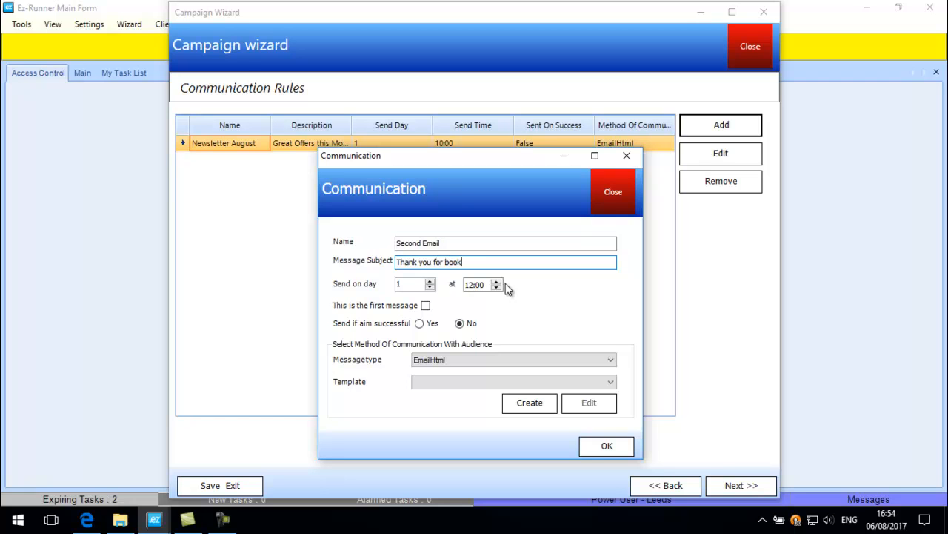
Schedule Second Email for day 5 at 10:00 and have it sent if the aim is successful
left_click(430, 281)
left_click(430, 281)
left_click(430, 281)
left_click(430, 282)
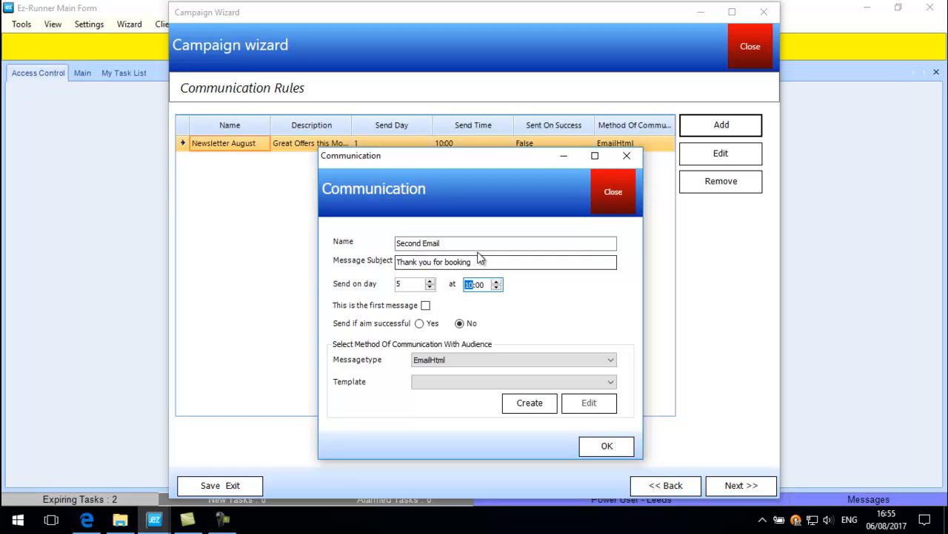
mouse_move(513, 265)
left_click(420, 323)
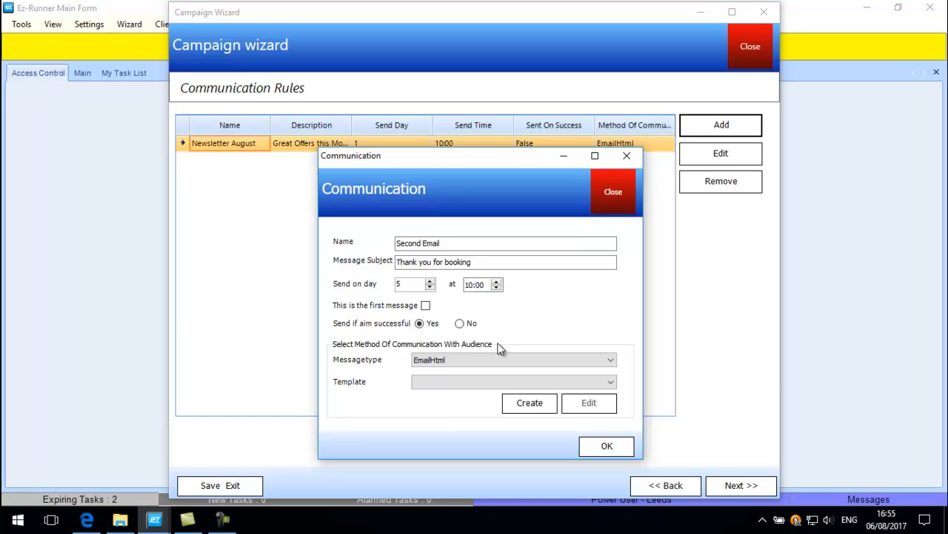
Use the TextSms message type with the existing SMS template and save the Second Email communication
left_click(491, 358)
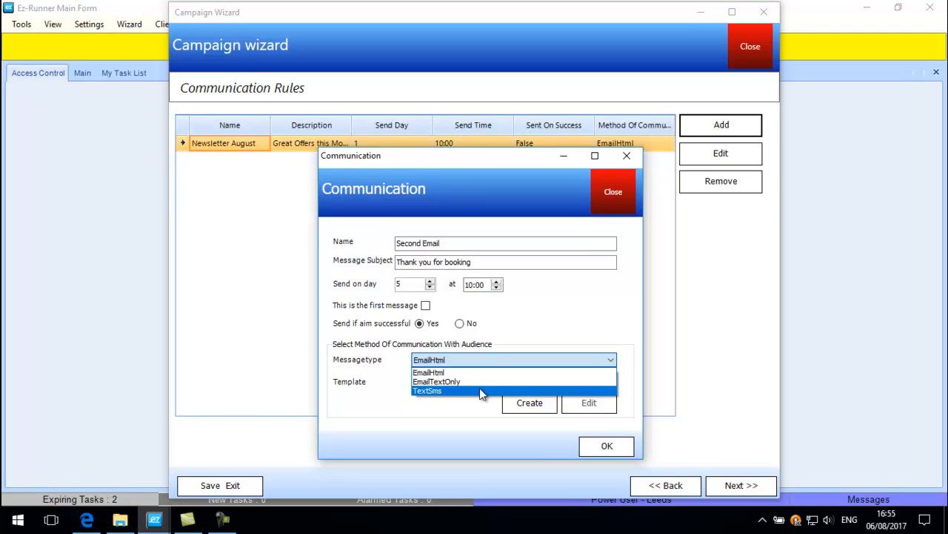
left_click(480, 390)
left_click(482, 383)
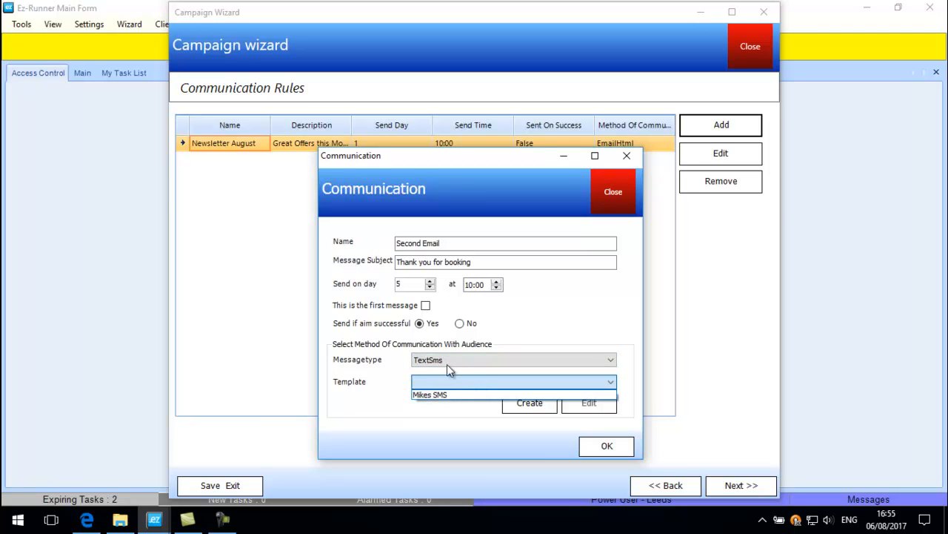
left_click(443, 395)
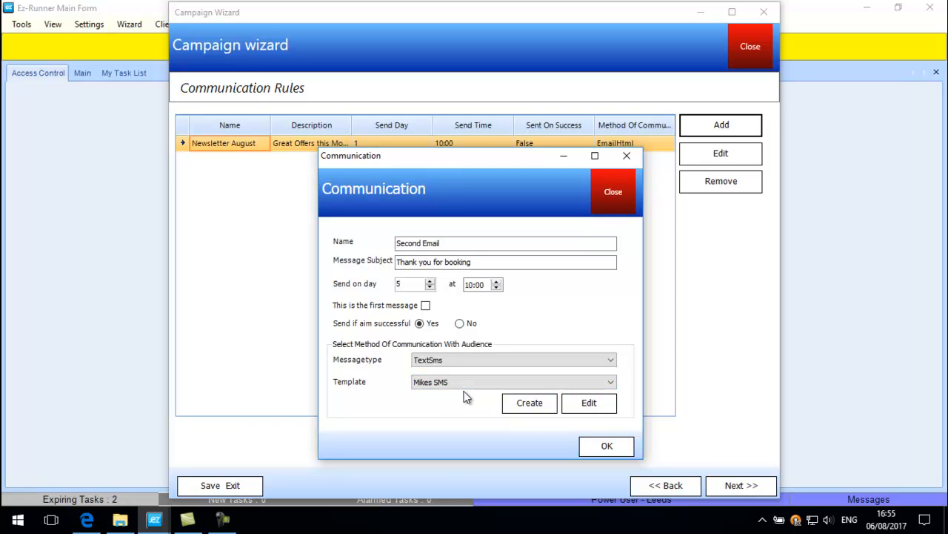
left_click(600, 446)
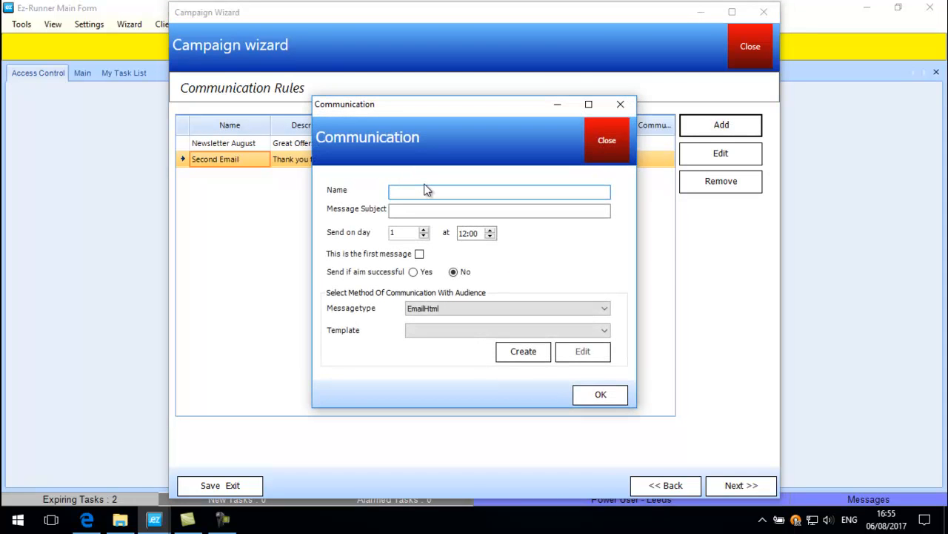
Add another communication named Third Email with the message subject "Dont forget our great offer"
type("Third Email")
left_click(456, 210)
type("Dont forget our grea")
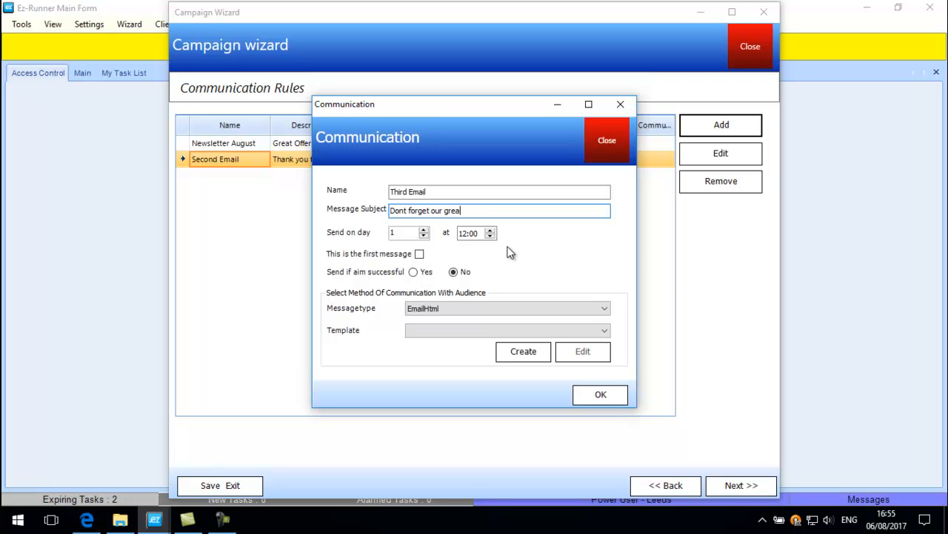
type("t offer")
Set the Third Email communication to send on day 7
left_click(424, 231)
left_click(424, 230)
left_click(424, 231)
left_click(424, 230)
left_click(424, 231)
left_click(424, 230)
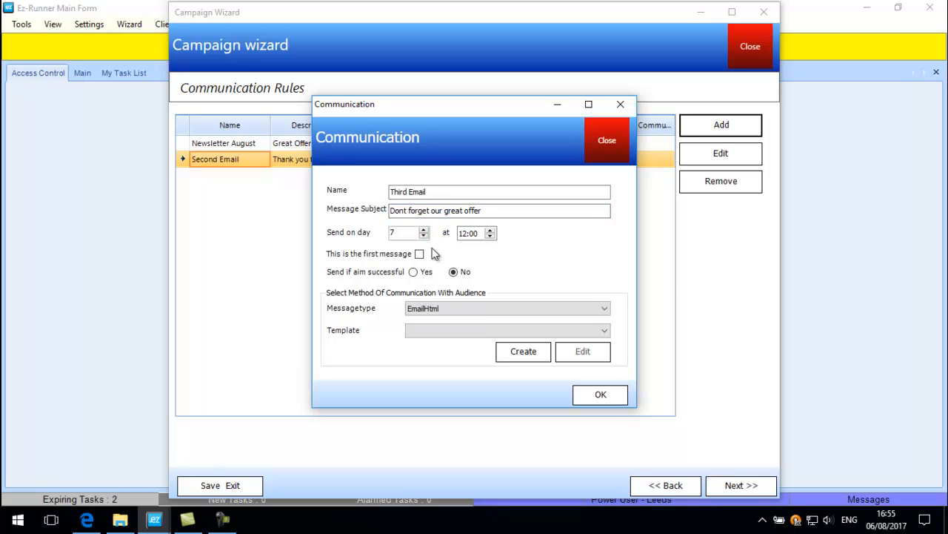
Set the Third Email send time to 10:00, use the Newsletter template, and save the communication
left_click(464, 235)
type("10")
left_click(450, 342)
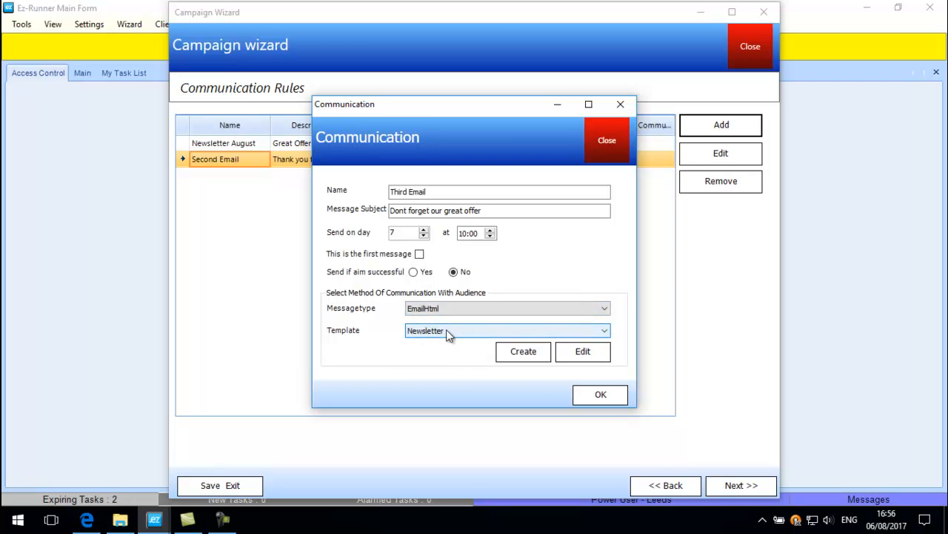
left_click(590, 394)
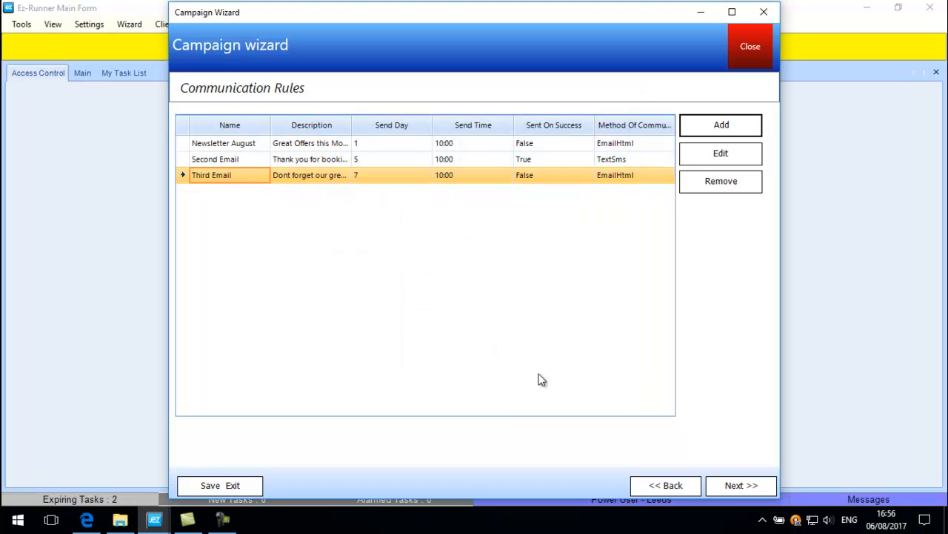
Proceed to the campaign schedule and set a custom first run on 07/08/2017 at 10:00 with no repeat
left_click(736, 486)
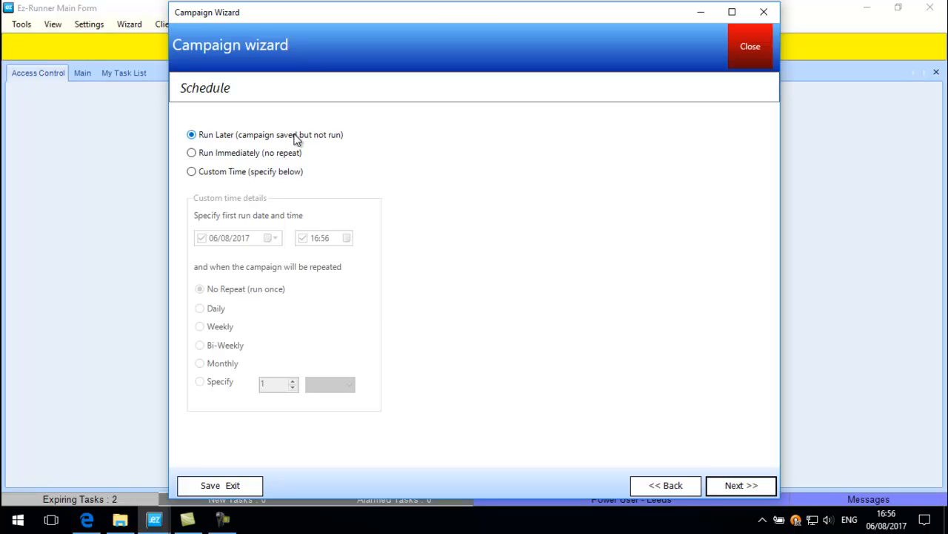
left_click(295, 154)
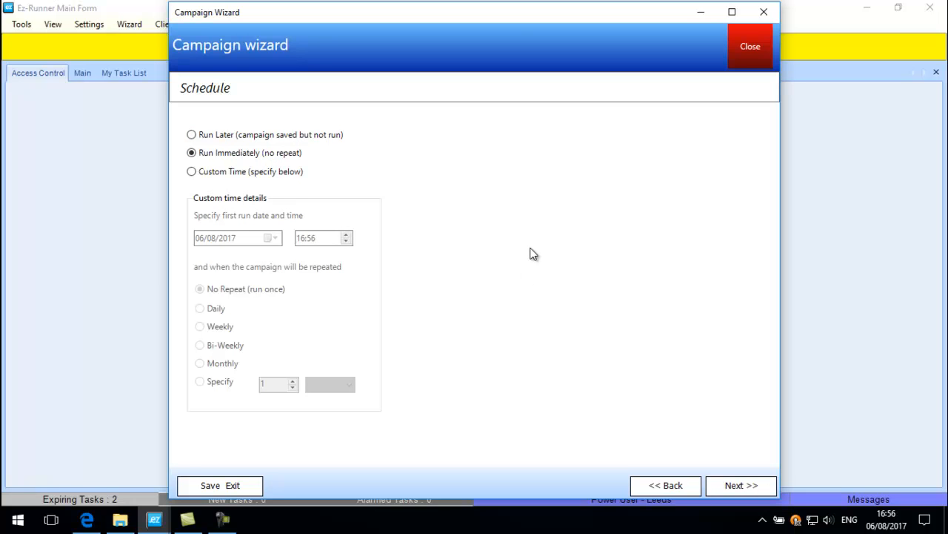
left_click(245, 177)
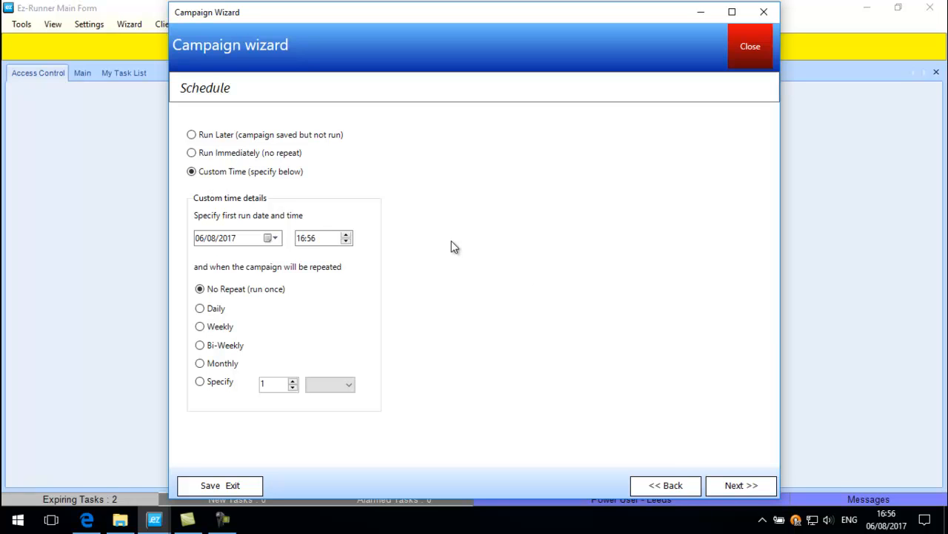
left_click(271, 238)
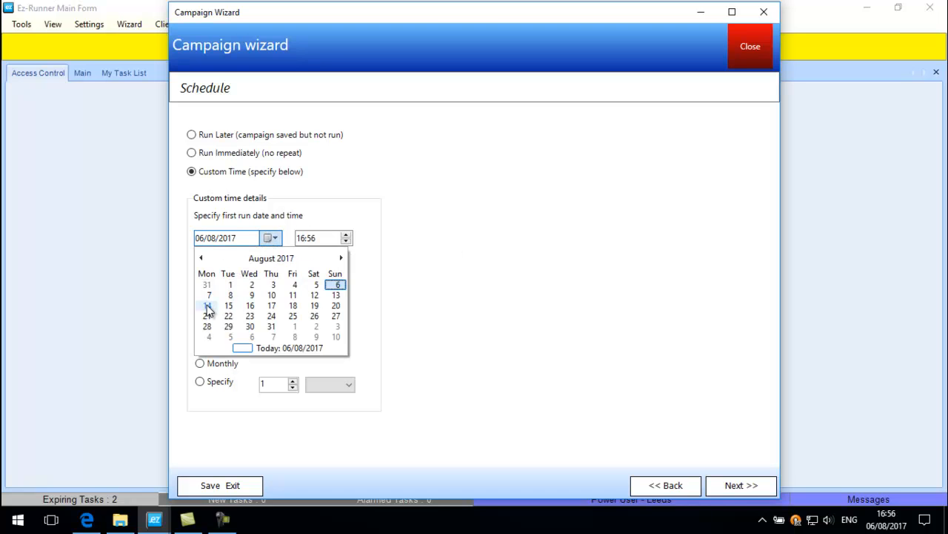
left_click(209, 296)
left_click(302, 238)
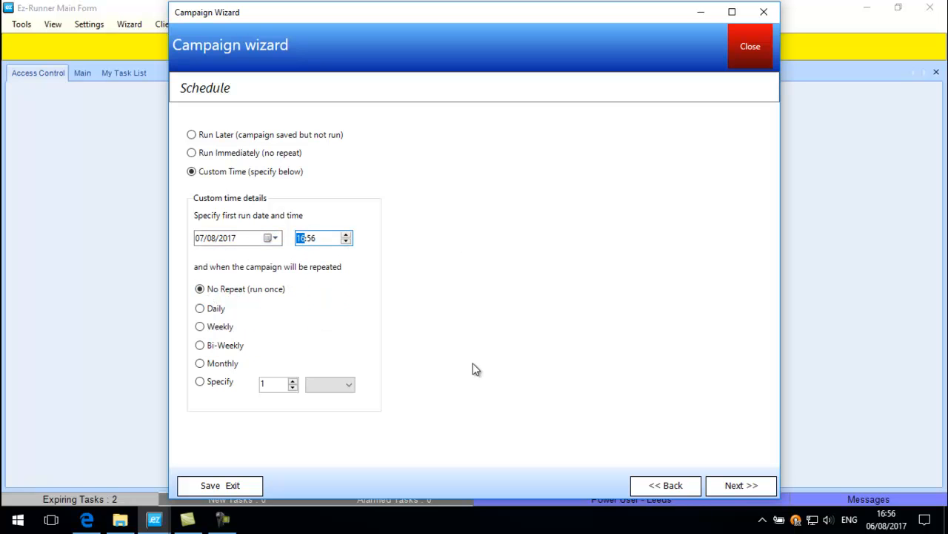
key("Right")
type("00")
left_click(214, 310)
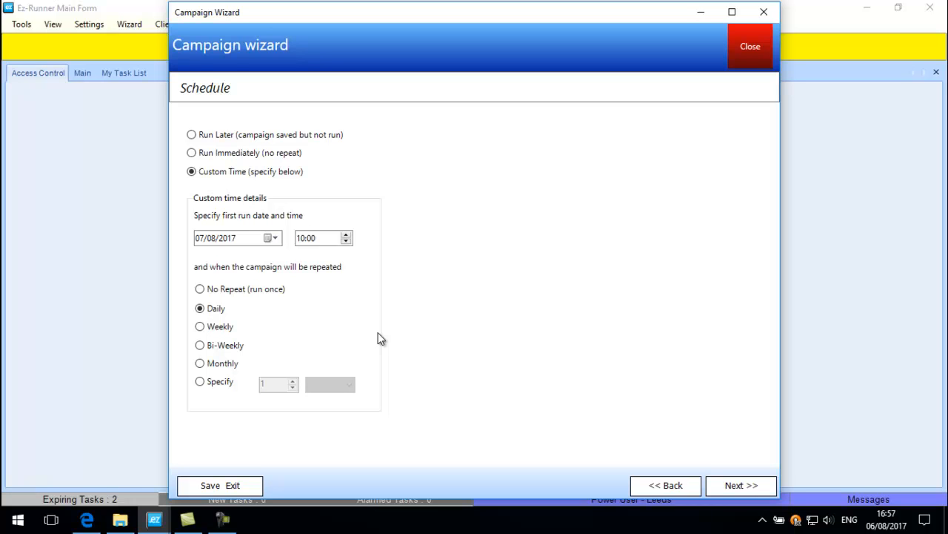
left_click(265, 294)
Continue to the campaign summary, finish the wizard, and acknowledge the scheduling confirmation
left_click(744, 484)
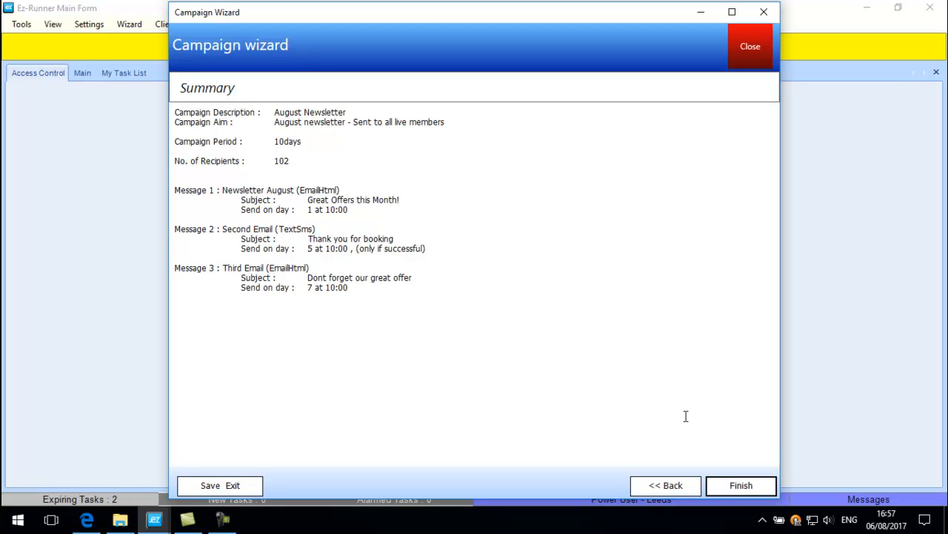
left_click(742, 488)
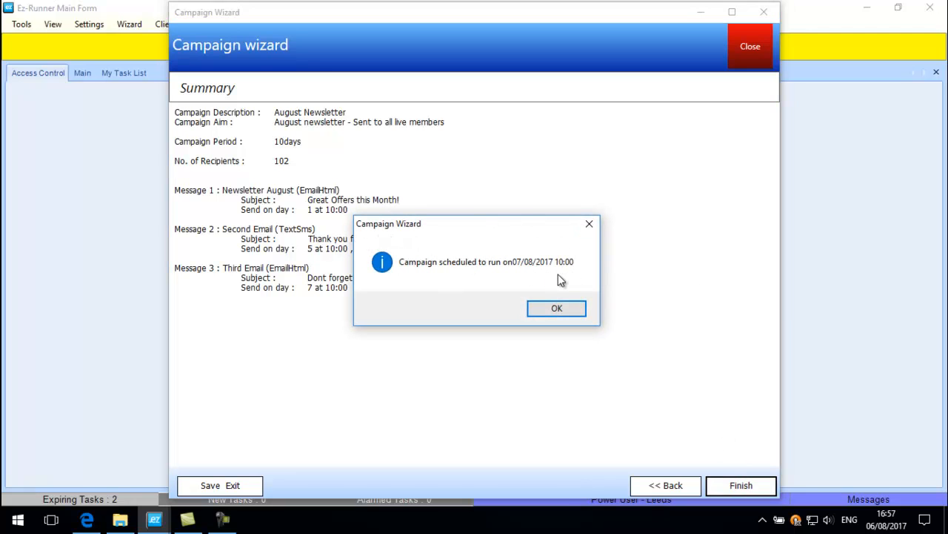
left_click(555, 309)
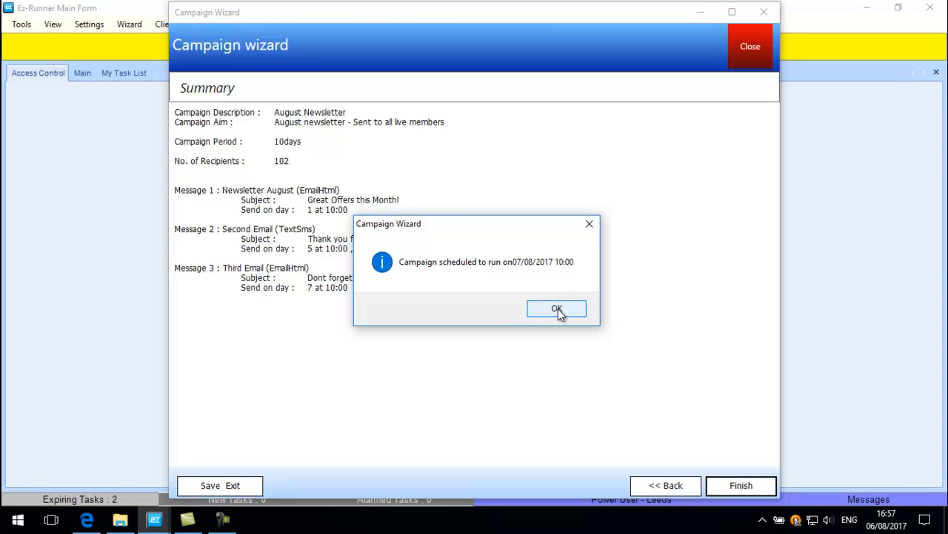